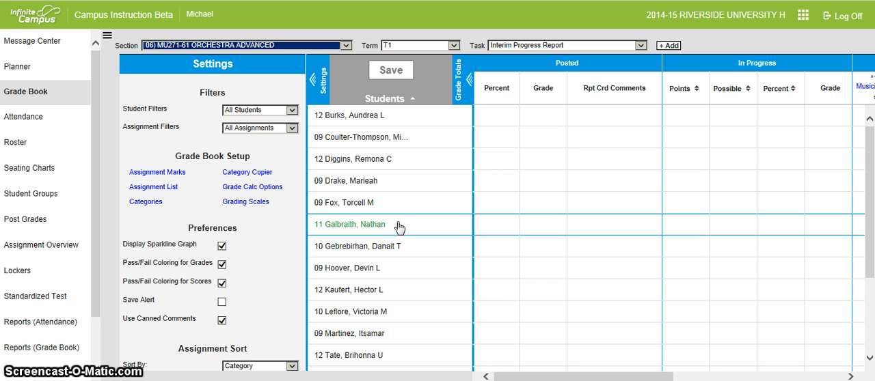
In the grade calculation options, fill all grading tasks with the In Progress Grade calculation type and the *MPS Traditional Scale
{"action": "left_click", "coordinate": [265, 187]}
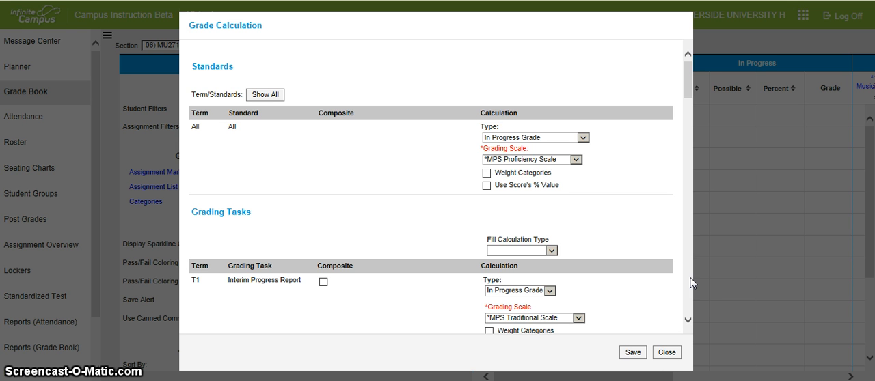
{"action": "left_click", "coordinate": [552, 250]}
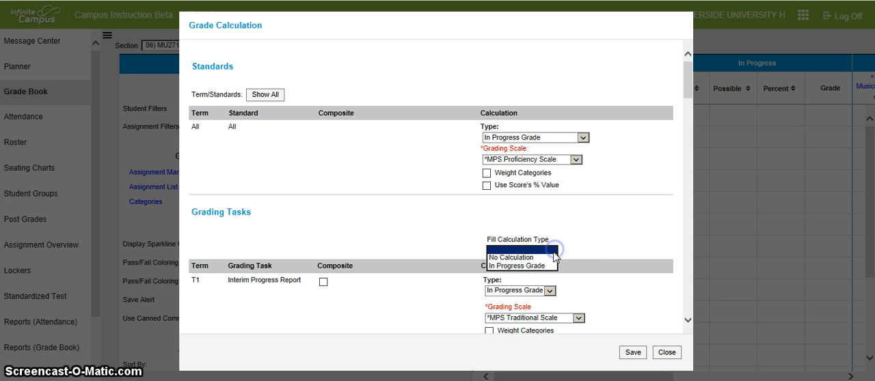
{"action": "left_click", "coordinate": [549, 265]}
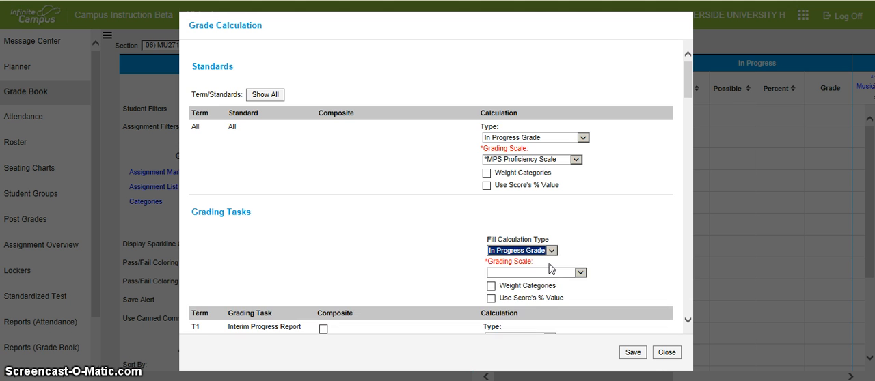
{"action": "left_click", "coordinate": [579, 272]}
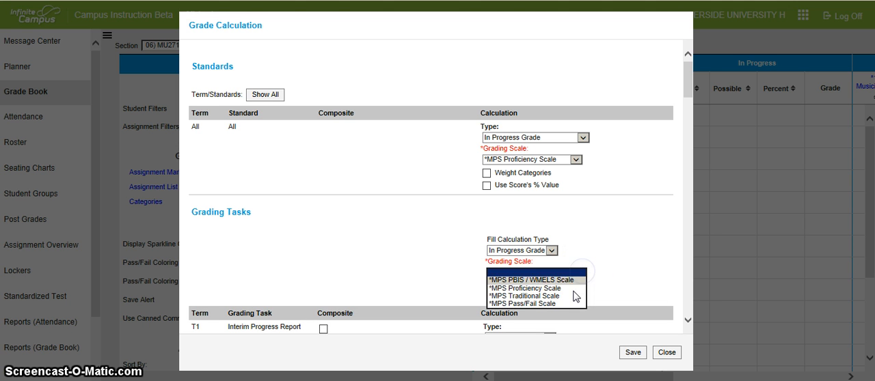
{"action": "left_click", "coordinate": [572, 297]}
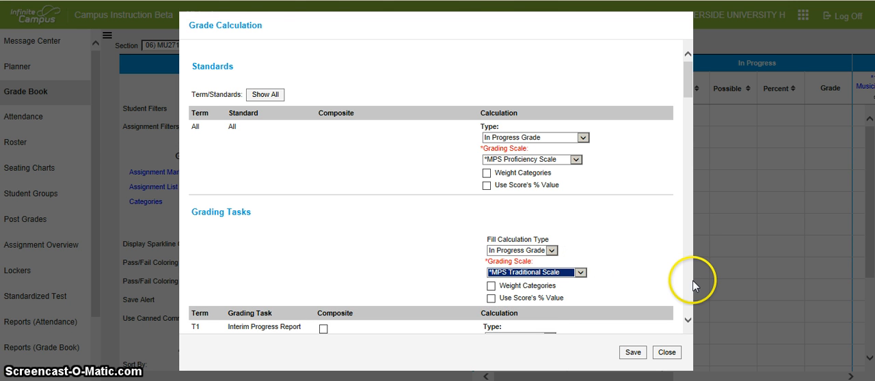
Check the calculation settings of every T1 and T2 grading task, and save the grade calculation options
{"action": "left_click", "coordinate": [688, 275]}
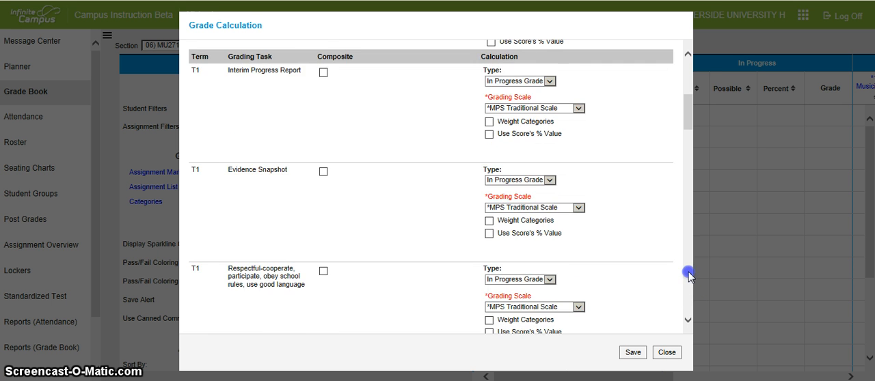
{"action": "left_click", "coordinate": [687, 275]}
{"action": "left_click", "coordinate": [688, 275]}
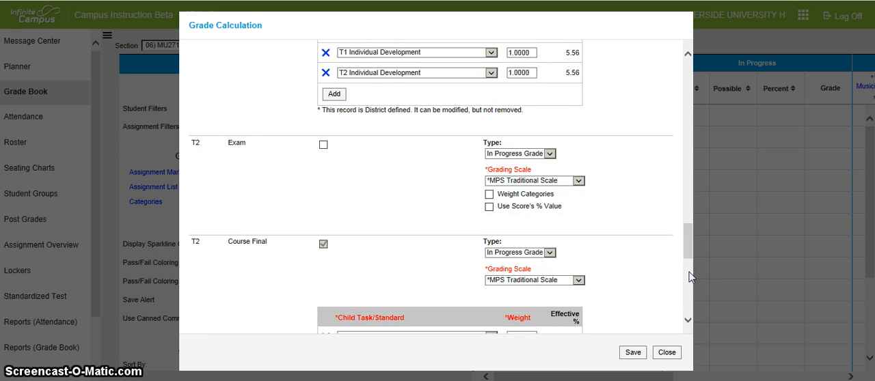
{"action": "left_click", "coordinate": [688, 271]}
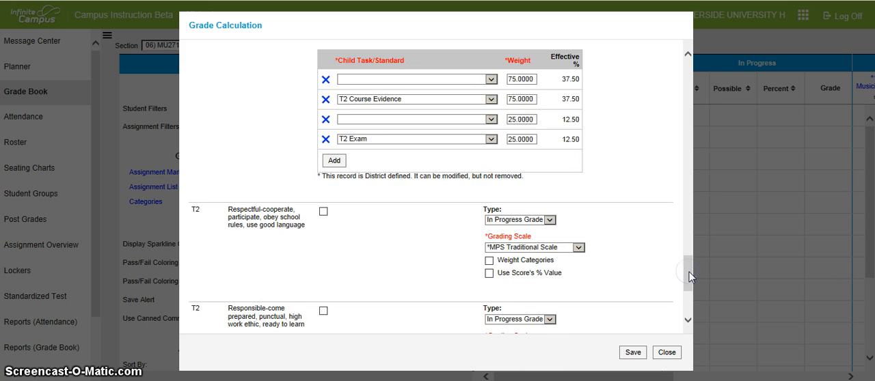
{"action": "left_click", "coordinate": [687, 271]}
{"action": "left_click_drag", "start_coordinate": [689, 304], "coordinate": [686, 87]}
{"action": "left_click", "coordinate": [632, 352]}
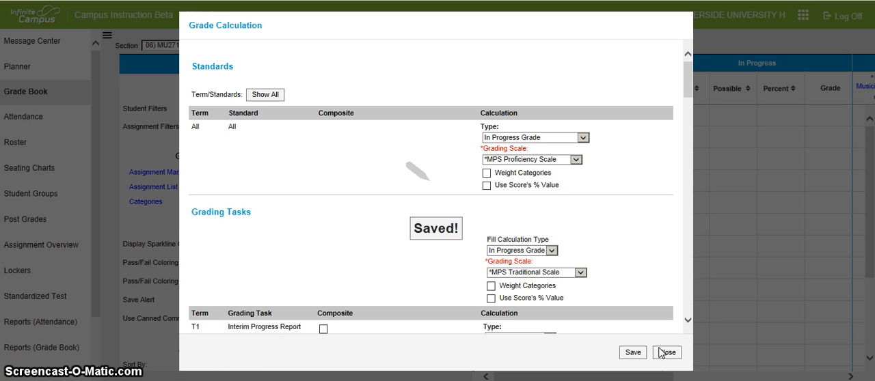
{"action": "left_click", "coordinate": [661, 353]}
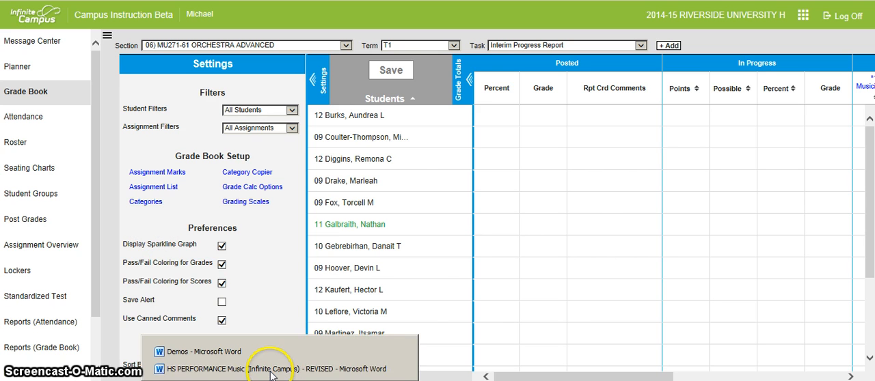
Switch to the HS PERFORMANCE Music document in Word and review its grade level standards and evidence table
{"action": "left_click", "coordinate": [271, 369]}
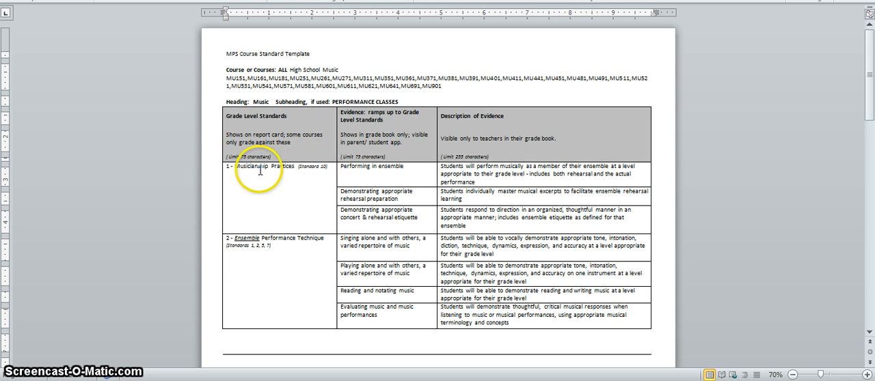
{"action": "left_click_drag", "start_coordinate": [227, 168], "coordinate": [320, 174]}
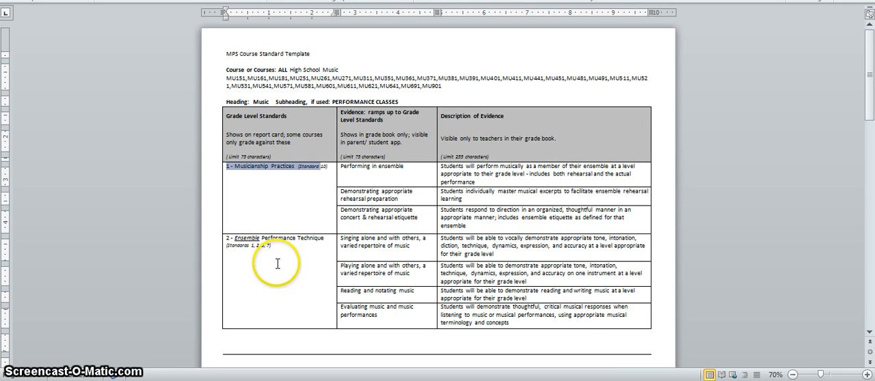
{"action": "left_click", "coordinate": [870, 296]}
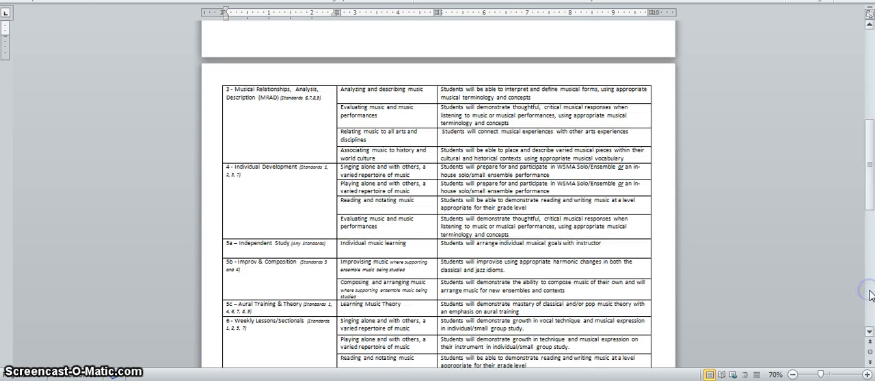
{"action": "left_click_drag", "start_coordinate": [872, 206], "coordinate": [872, 218]}
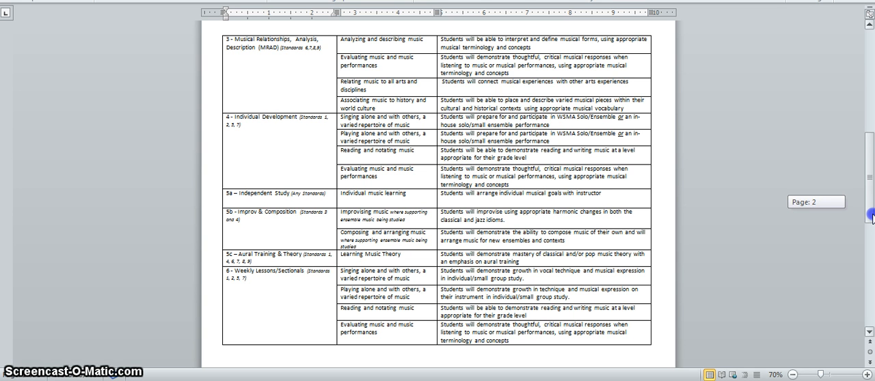
{"action": "left_click_drag", "start_coordinate": [872, 215], "coordinate": [871, 214]}
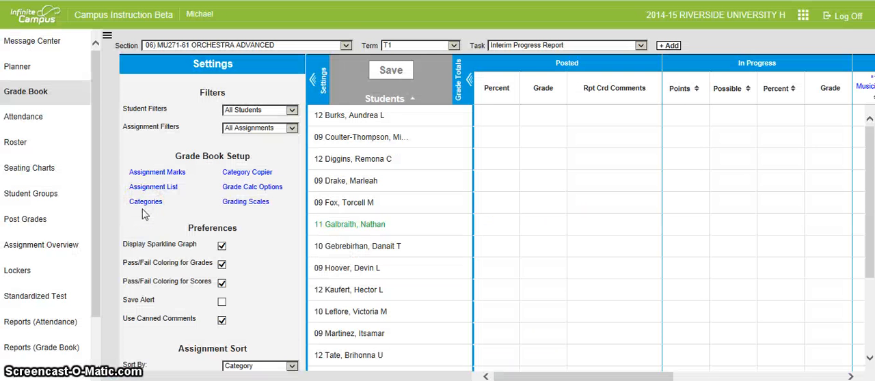
Back in the grade book, review the Evidence category's name, weight, standards and grading task placement, and save it
{"action": "left_click", "coordinate": [144, 204]}
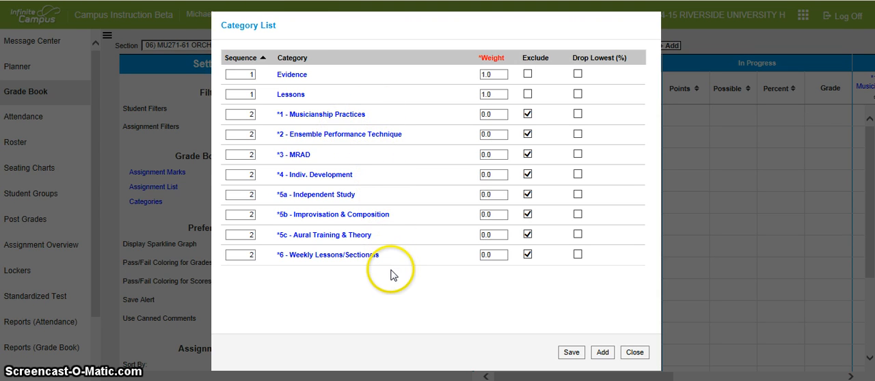
{"action": "left_click", "coordinate": [294, 76]}
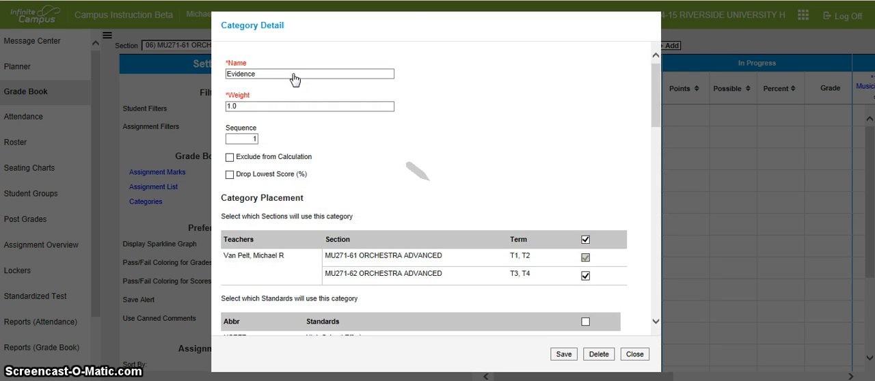
{"action": "left_click", "coordinate": [264, 74]}
{"action": "left_click", "coordinate": [258, 106]}
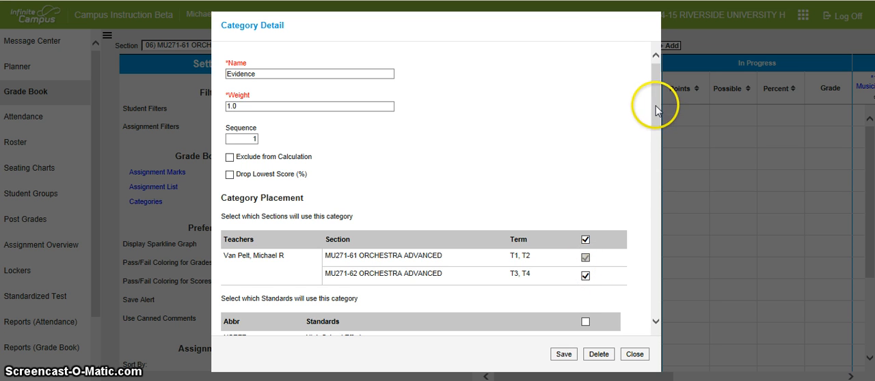
{"action": "left_click_drag", "start_coordinate": [656, 100], "coordinate": [654, 177]}
{"action": "left_click_drag", "start_coordinate": [655, 190], "coordinate": [645, 266]}
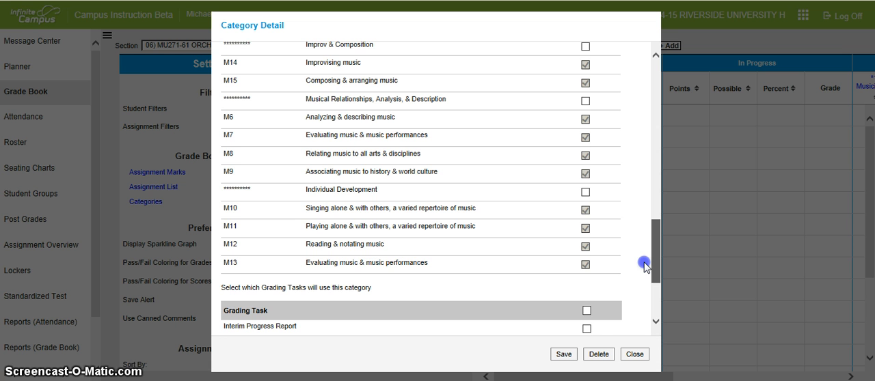
{"action": "left_click_drag", "start_coordinate": [645, 266], "coordinate": [645, 264]}
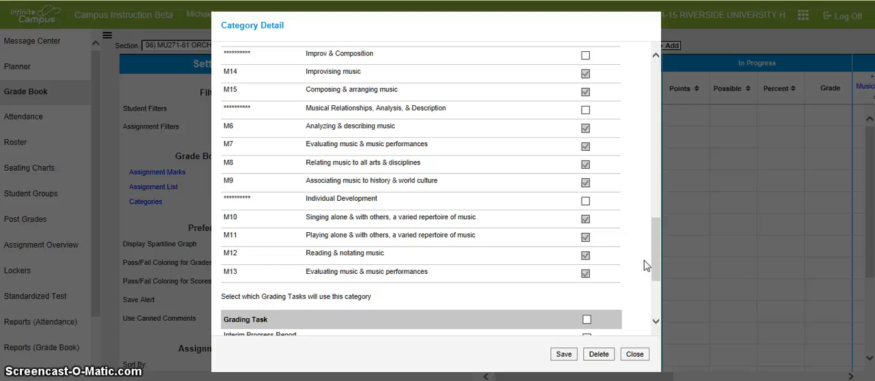
{"action": "left_click_drag", "start_coordinate": [651, 253], "coordinate": [654, 293]}
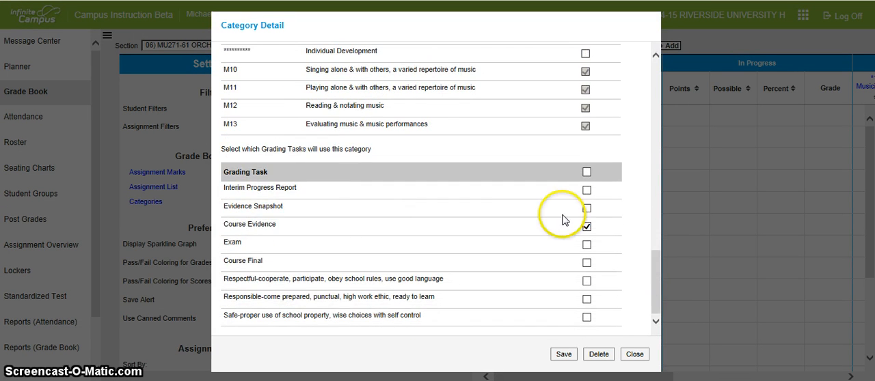
{"action": "left_click", "coordinate": [563, 355]}
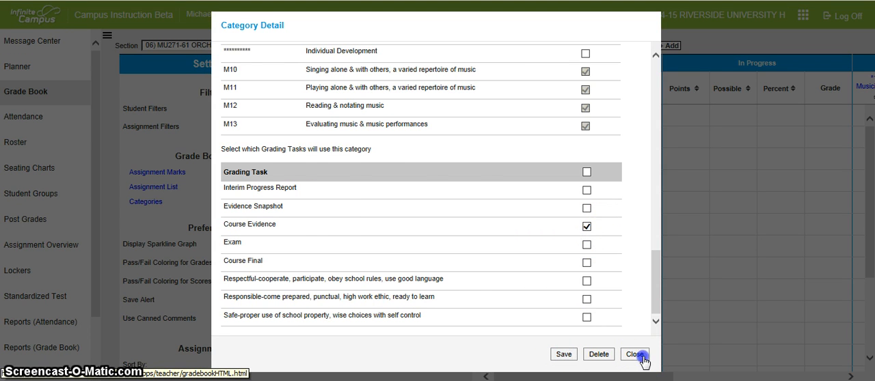
{"action": "left_click", "coordinate": [641, 358]}
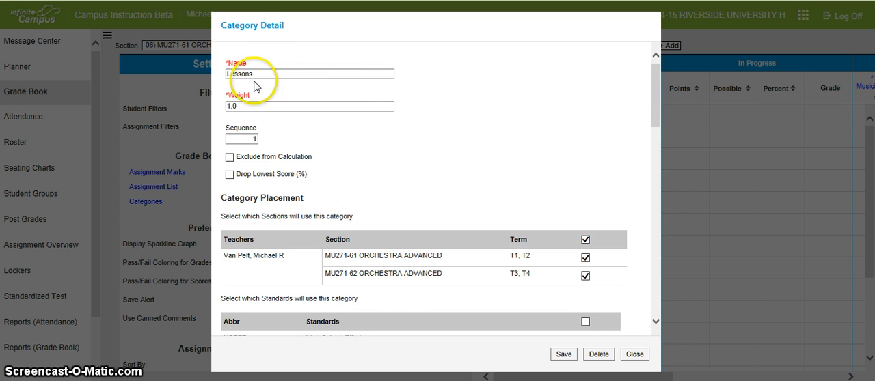
Review which standards use the Lessons category, and leave its details without saving
{"action": "left_click", "coordinate": [658, 273]}
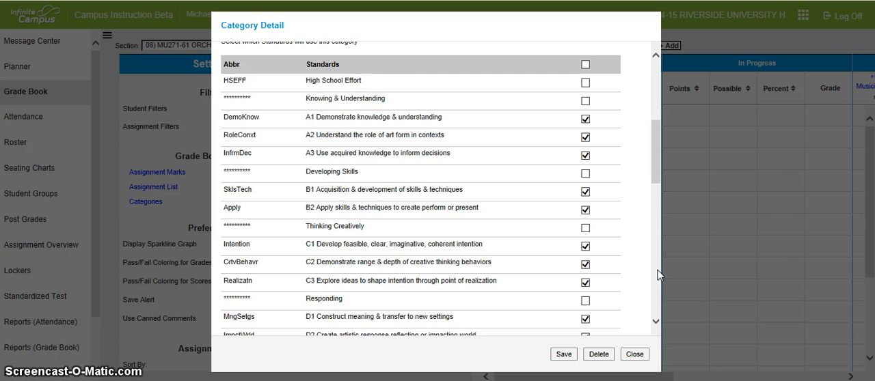
{"action": "left_click", "coordinate": [657, 275]}
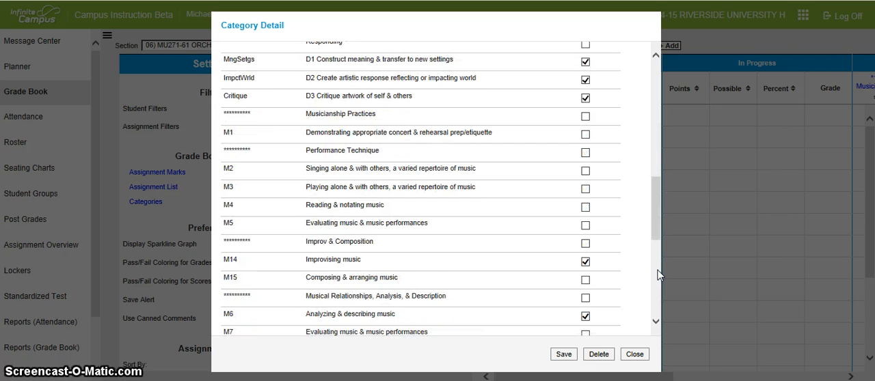
{"action": "left_click_drag", "start_coordinate": [656, 205], "coordinate": [650, 252]}
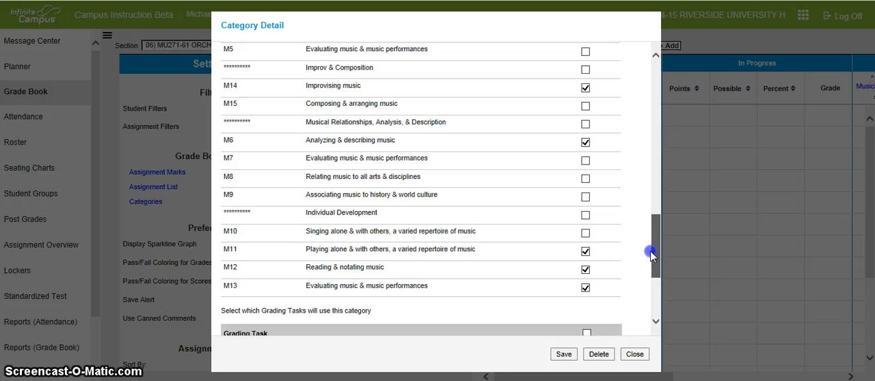
{"action": "left_click", "coordinate": [633, 354]}
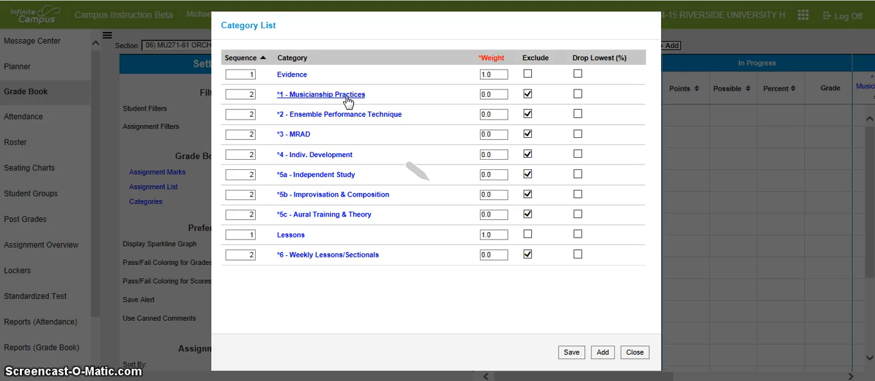
Review the 1 - Musicianship Practices category's weight, calculation exclusion, section placement, standards and grading tasks, and leave it without saving
{"action": "left_click", "coordinate": [294, 77]}
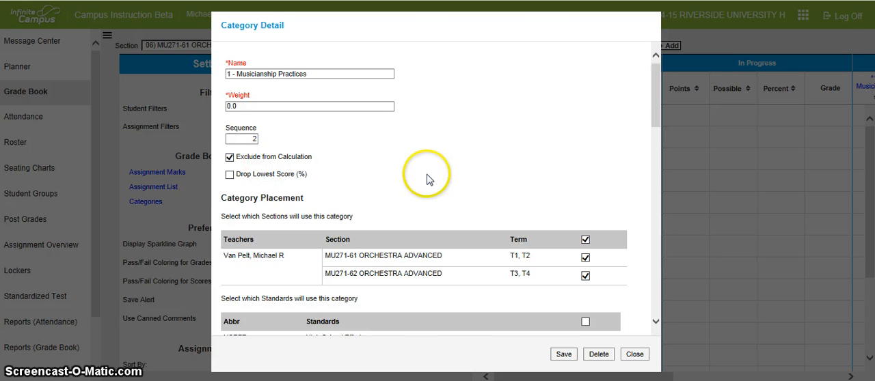
{"action": "left_click", "coordinate": [655, 281]}
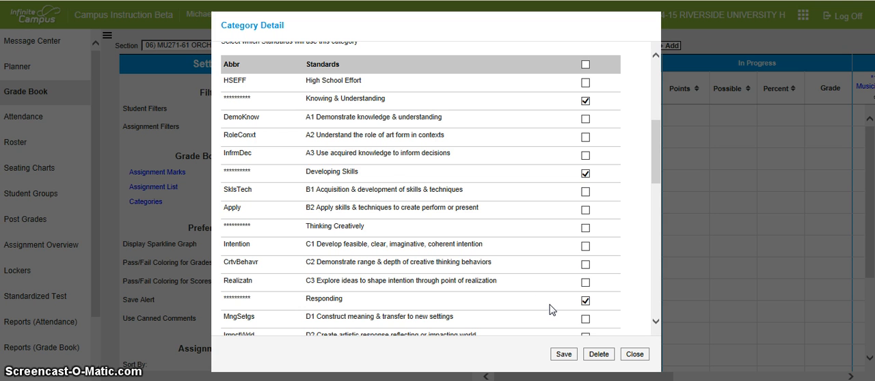
{"action": "left_click_drag", "start_coordinate": [656, 177], "coordinate": [655, 233]}
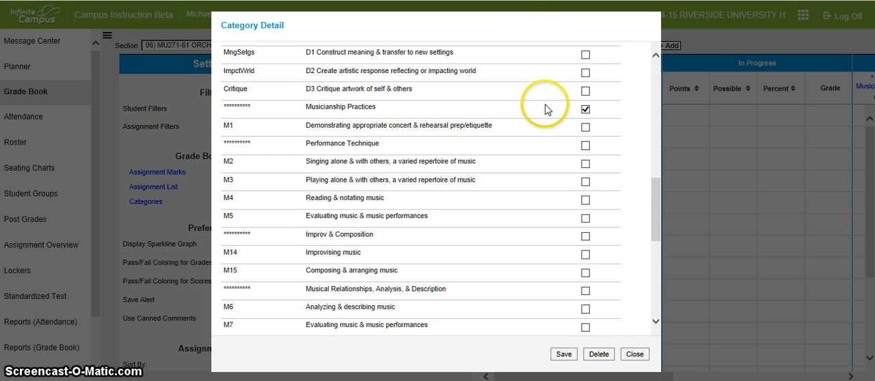
{"action": "left_click_drag", "start_coordinate": [656, 191], "coordinate": [656, 261]}
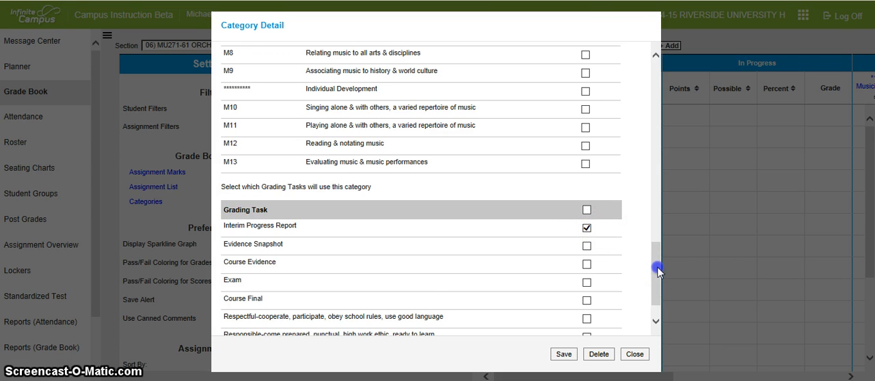
{"action": "left_click_drag", "start_coordinate": [657, 271], "coordinate": [658, 90]}
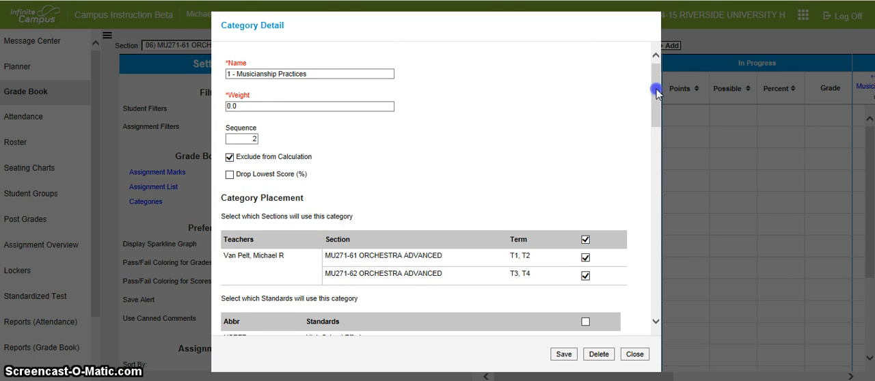
{"action": "left_click", "coordinate": [656, 88]}
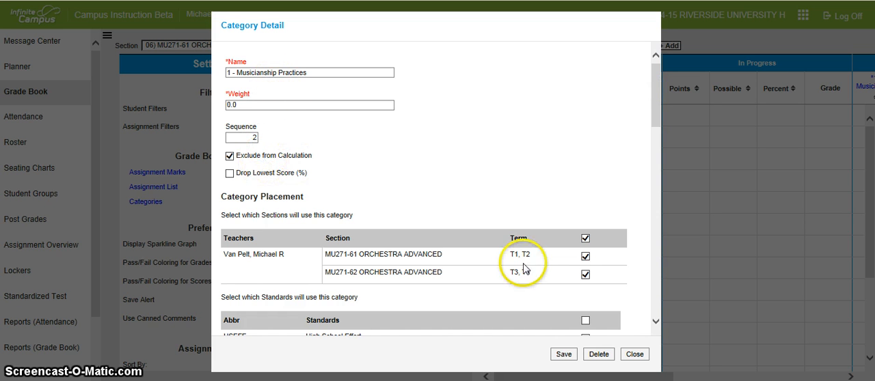
{"action": "left_click", "coordinate": [656, 290]}
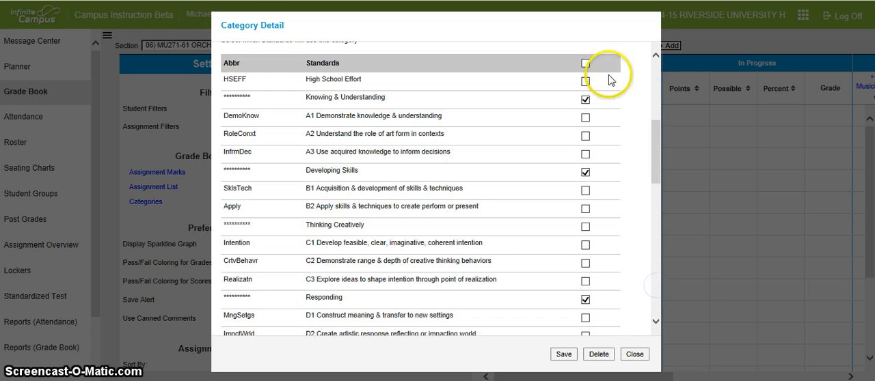
{"action": "left_click", "coordinate": [585, 99]}
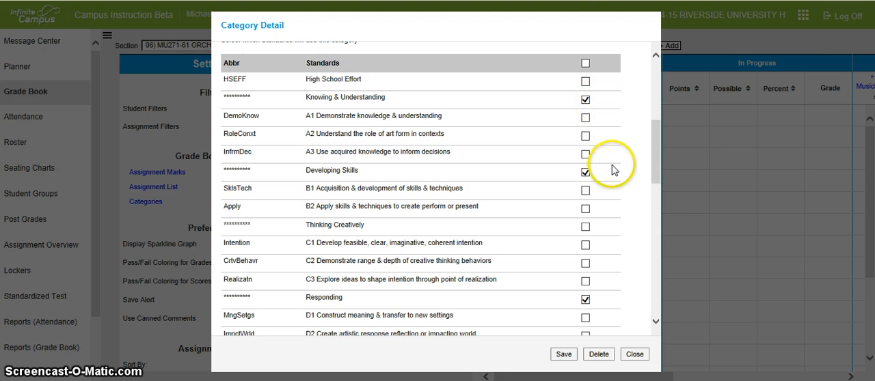
{"action": "left_click", "coordinate": [658, 301]}
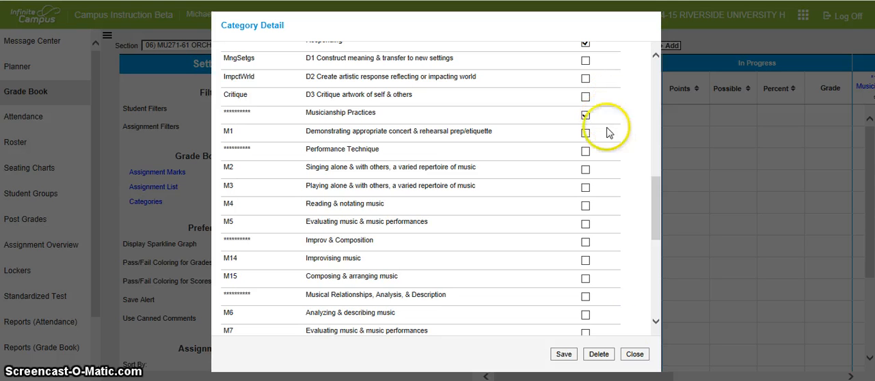
{"action": "left_click", "coordinate": [634, 354]}
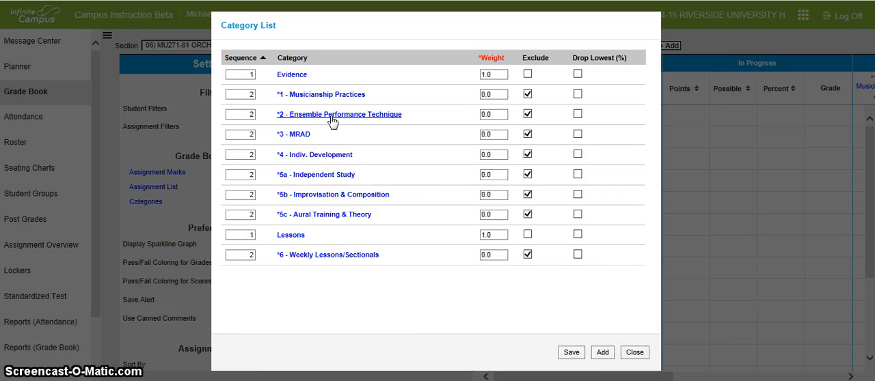
Review the 2 - Ensemble Performance Technique category's settings, standards and grading task placement, and leave it without saving
{"action": "left_click", "coordinate": [319, 117]}
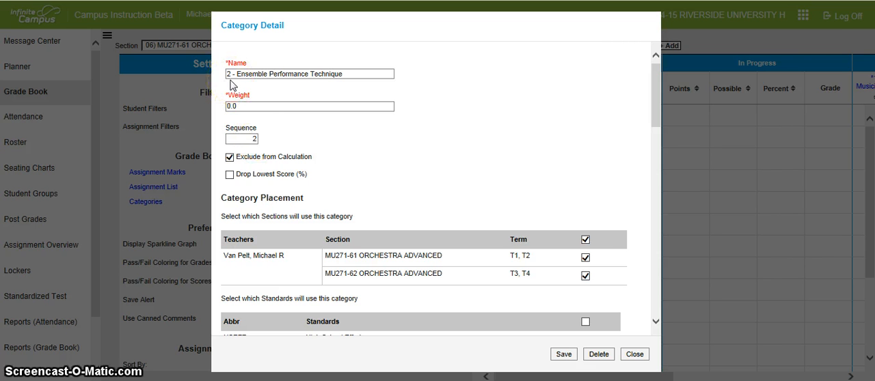
{"action": "left_click", "coordinate": [654, 250]}
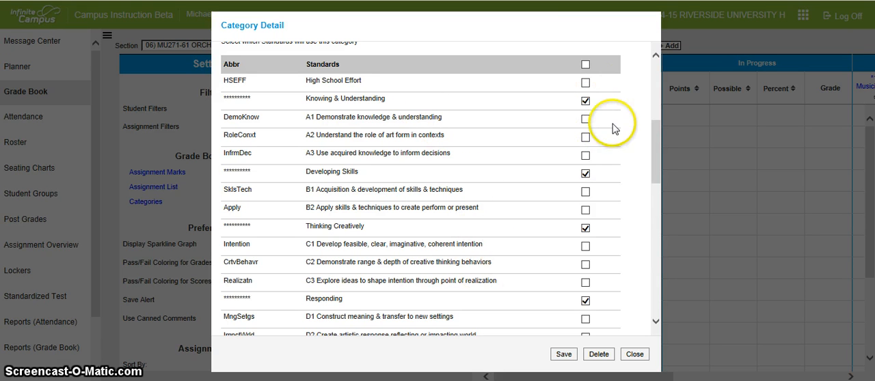
{"action": "left_click", "coordinate": [657, 322]}
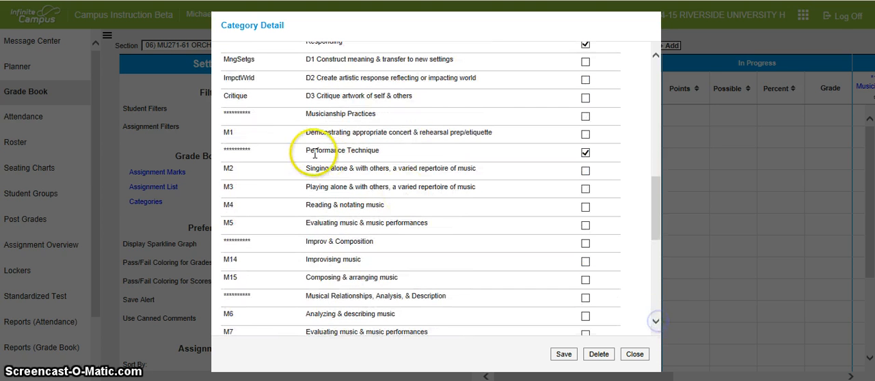
{"action": "left_click", "coordinate": [657, 277]}
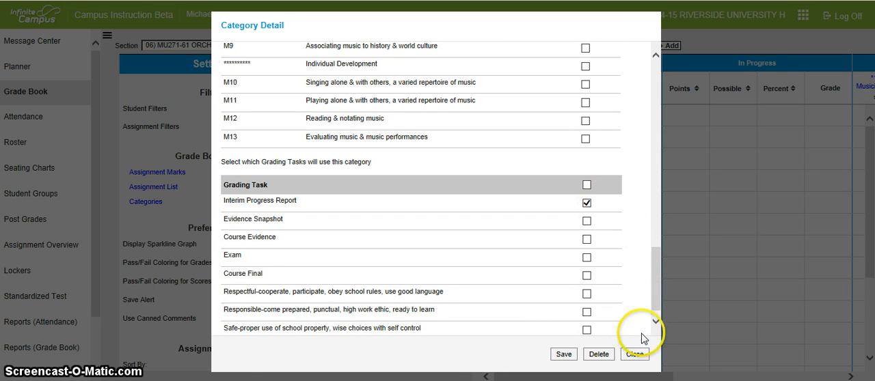
{"action": "left_click", "coordinate": [635, 355]}
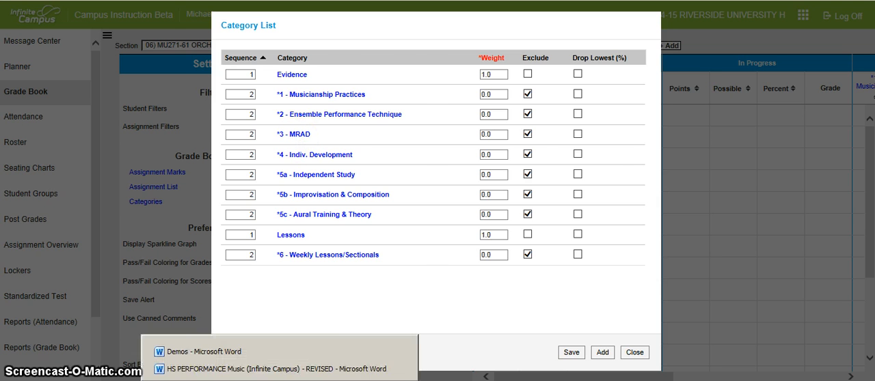
Check the HS PERFORMANCE Music document in Word, and compare the 3 - MRAD category's standards and grading tasks in the grade book without saving
{"action": "left_click", "coordinate": [277, 370]}
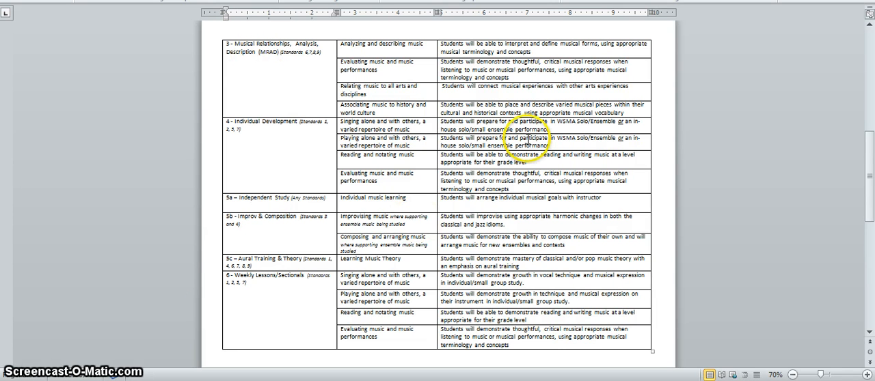
{"action": "key", "text": "alt+Tab"}
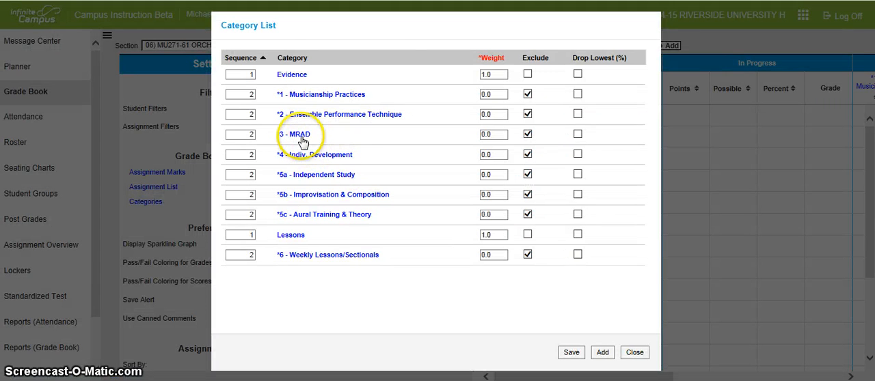
{"action": "left_click", "coordinate": [301, 134]}
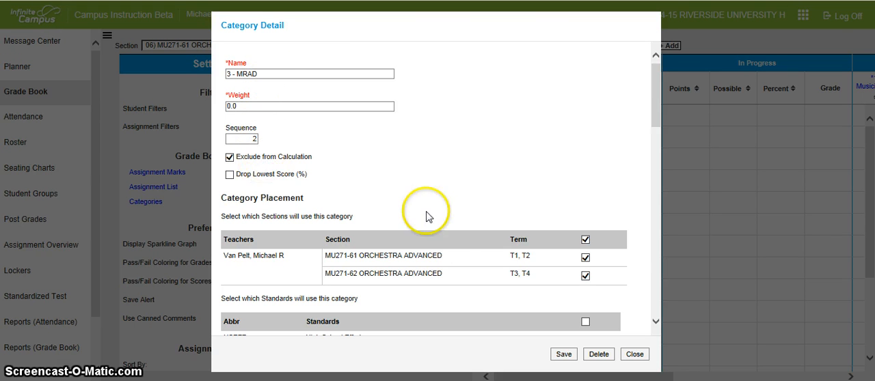
{"action": "left_click", "coordinate": [657, 297]}
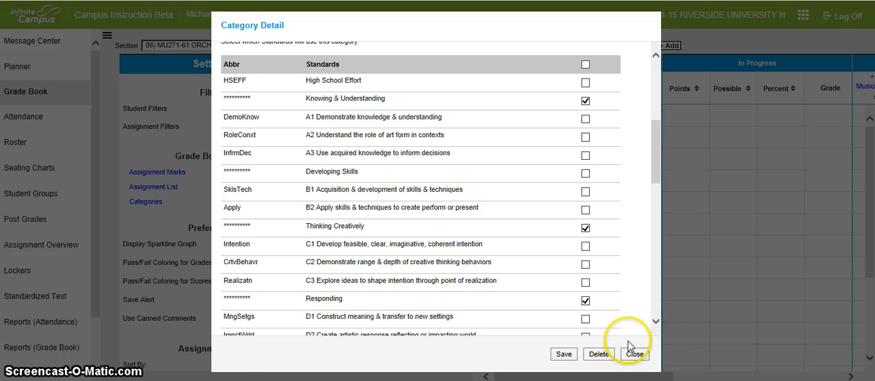
{"action": "left_click", "coordinate": [655, 322]}
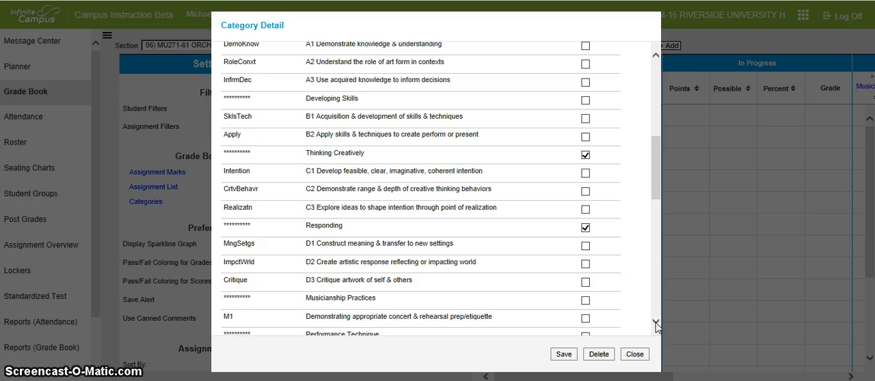
{"action": "left_click", "coordinate": [654, 322]}
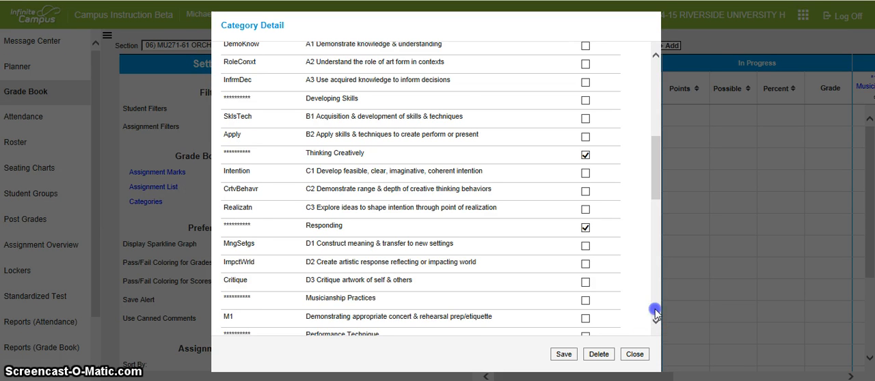
{"action": "left_click", "coordinate": [311, 241]}
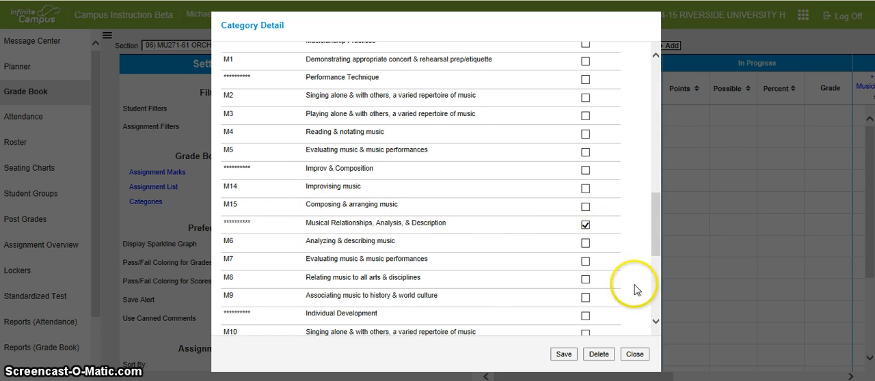
{"action": "left_click", "coordinate": [656, 300]}
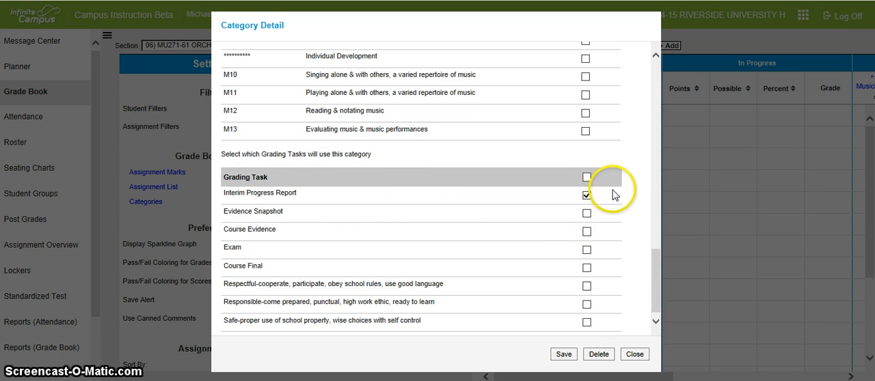
{"action": "left_click", "coordinate": [634, 354]}
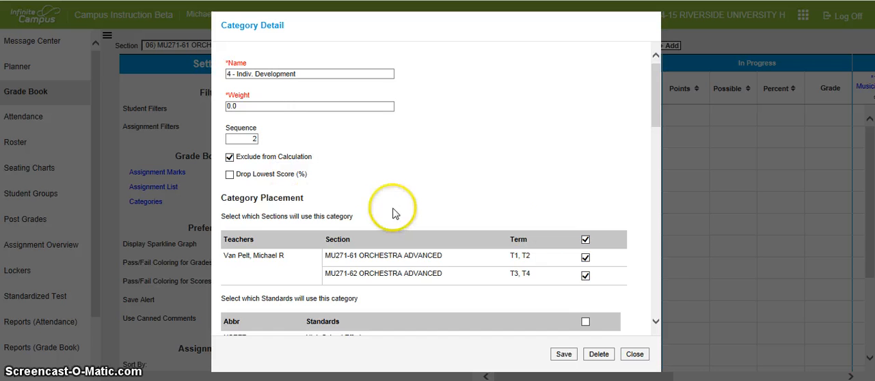
Review which standards use the 4 - Indiv. Development category, save it, and return to the category list
{"action": "left_click", "coordinate": [657, 281]}
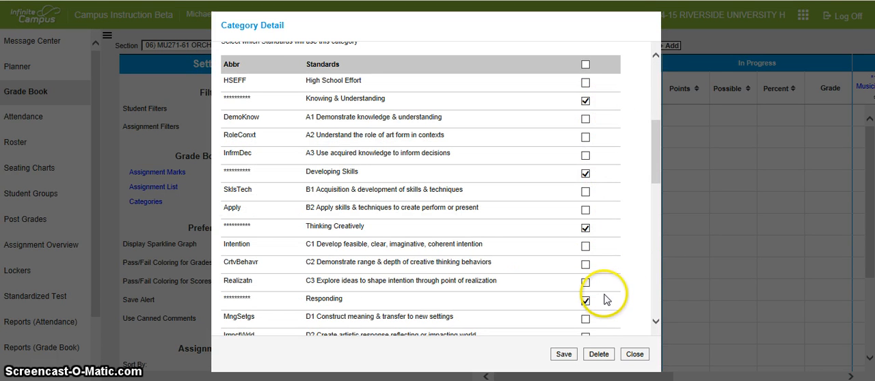
{"action": "left_click_drag", "start_coordinate": [659, 163], "coordinate": [666, 258]}
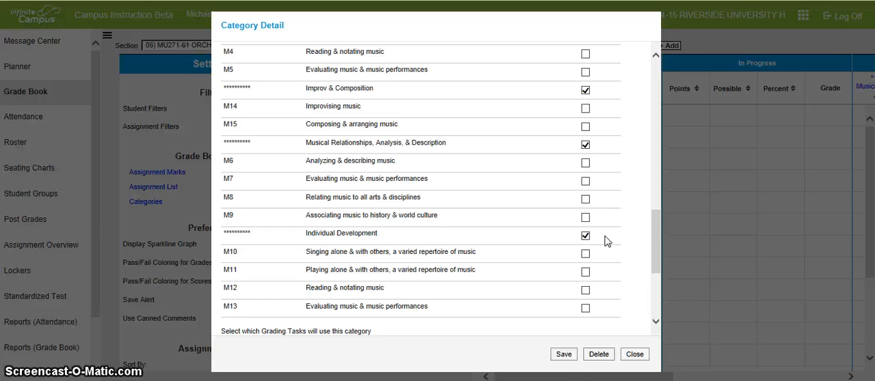
{"action": "left_click", "coordinate": [563, 354]}
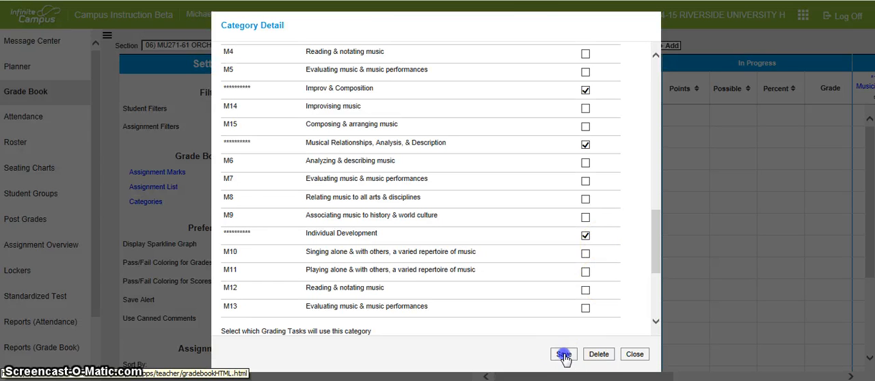
{"action": "left_click", "coordinate": [634, 354]}
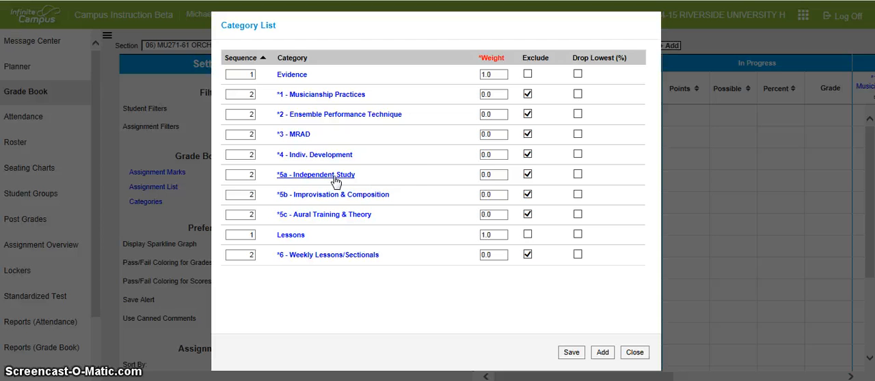
Remove the High School Effort standard from the 5a - Independent Study category, review its other standards, and save the category
{"action": "left_click", "coordinate": [335, 179]}
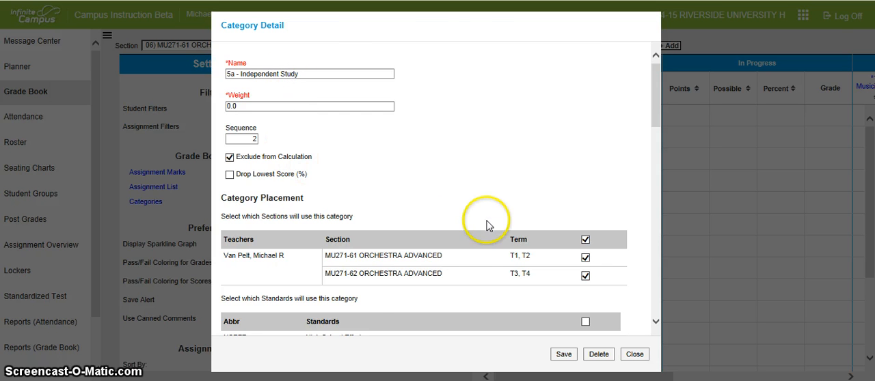
{"action": "left_click", "coordinate": [655, 244]}
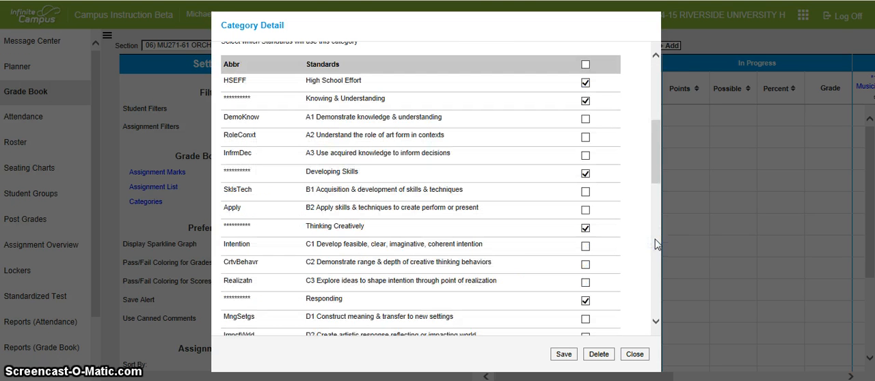
{"action": "left_click", "coordinate": [585, 83]}
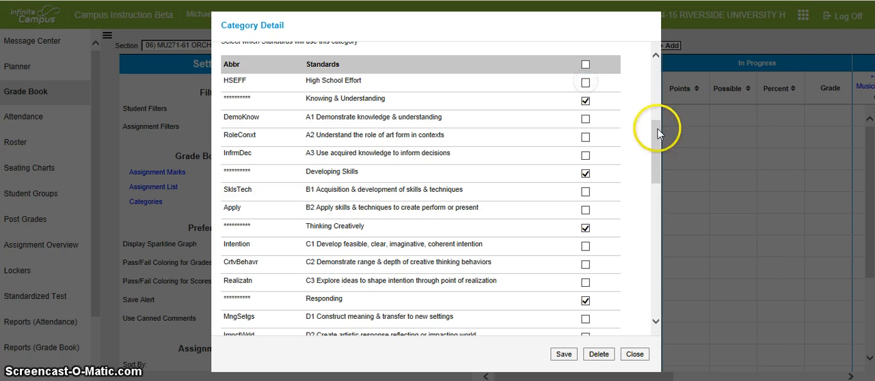
{"action": "left_click_drag", "start_coordinate": [658, 135], "coordinate": [658, 226]}
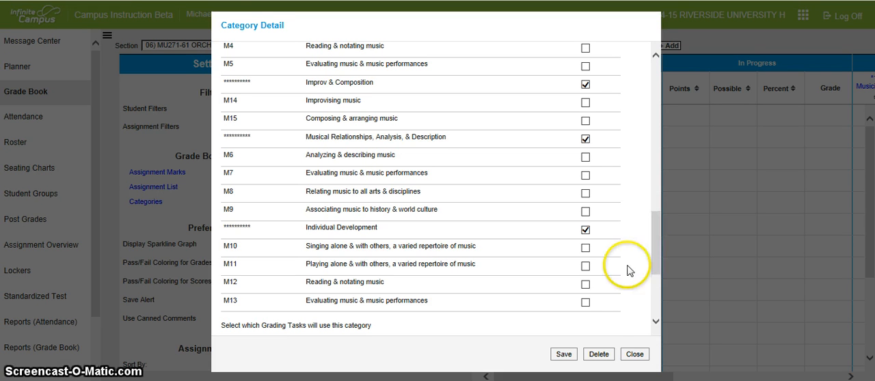
{"action": "left_click", "coordinate": [564, 355]}
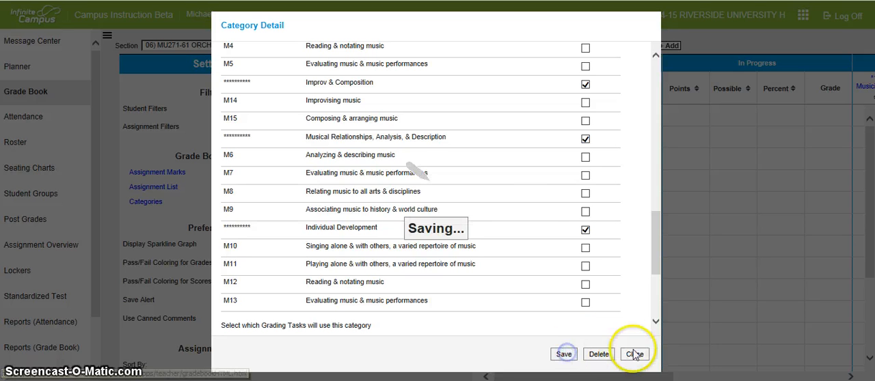
{"action": "left_click", "coordinate": [642, 355]}
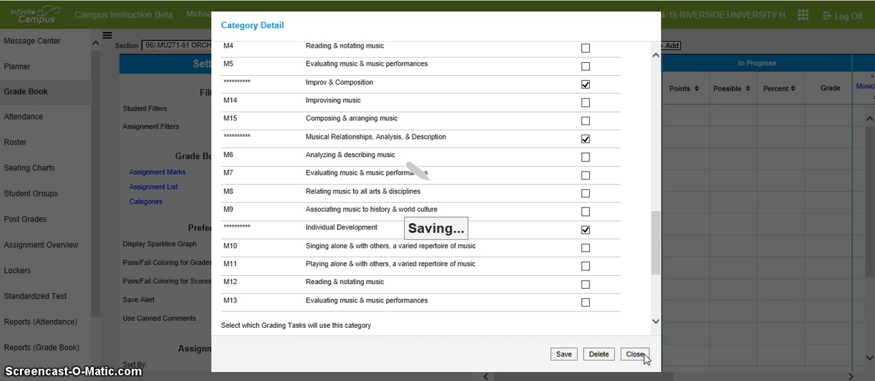
{"action": "left_click", "coordinate": [482, 257]}
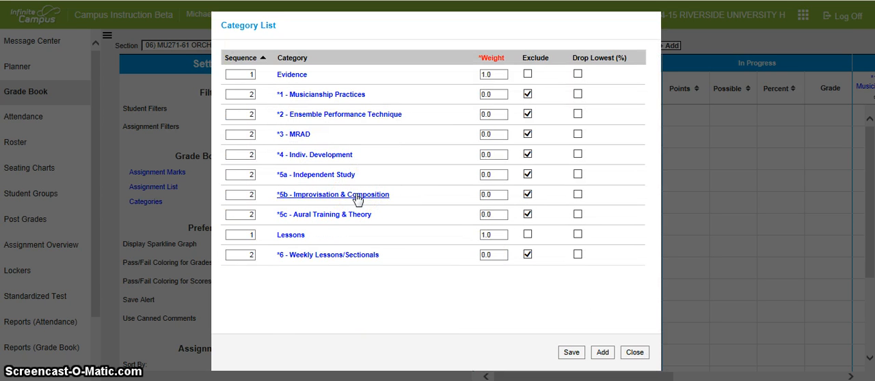
Review the 5b - Improvisation & Composition category's standards and grading task placement, and save the category
{"action": "left_click", "coordinate": [357, 197]}
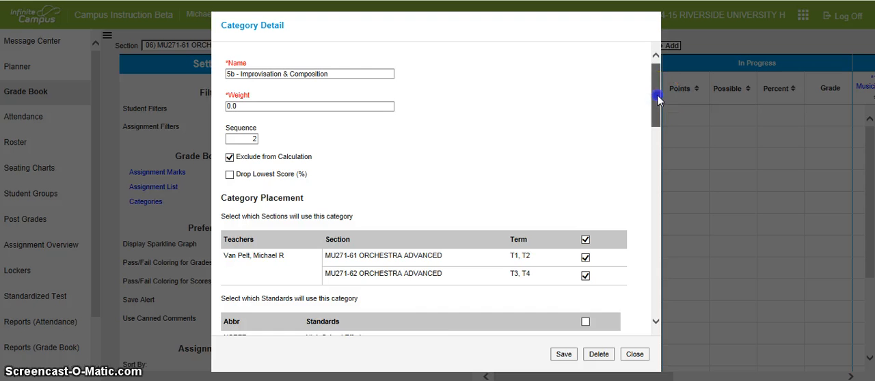
{"action": "left_click_drag", "start_coordinate": [656, 95], "coordinate": [651, 226]}
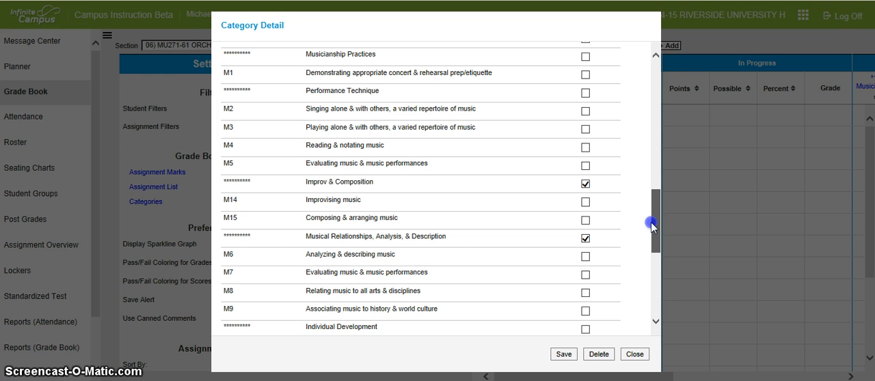
{"action": "left_click_drag", "start_coordinate": [651, 226], "coordinate": [651, 229]}
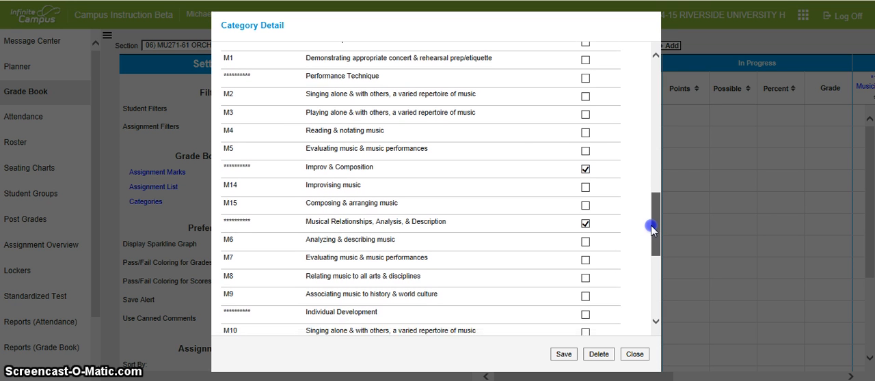
{"action": "left_click", "coordinate": [655, 288]}
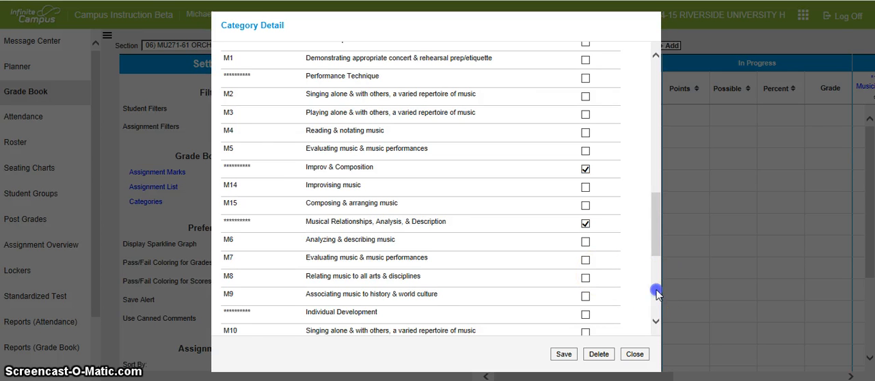
{"action": "left_click", "coordinate": [563, 354]}
{"action": "left_click", "coordinate": [631, 356]}
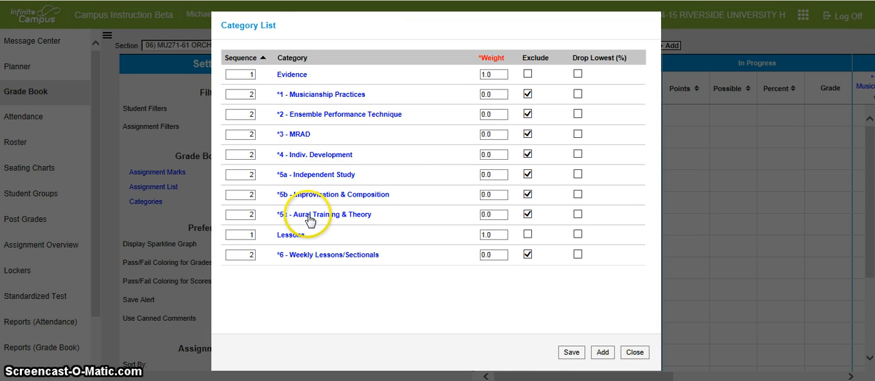
Check which standards and grading tasks use the 5c - Aural Training & Theory category, and save it
{"action": "left_click", "coordinate": [405, 226]}
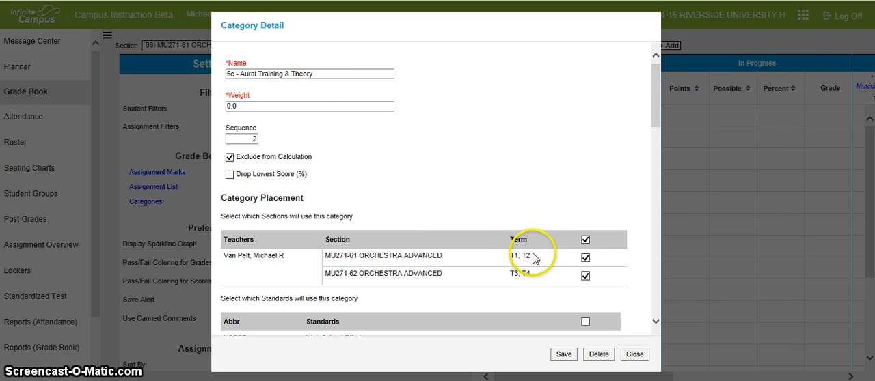
{"action": "left_click_drag", "start_coordinate": [655, 92], "coordinate": [657, 222]}
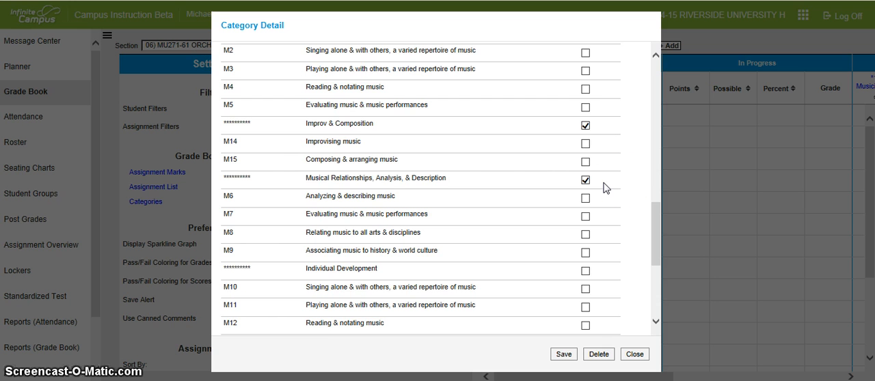
{"action": "left_click_drag", "start_coordinate": [657, 205], "coordinate": [656, 244]}
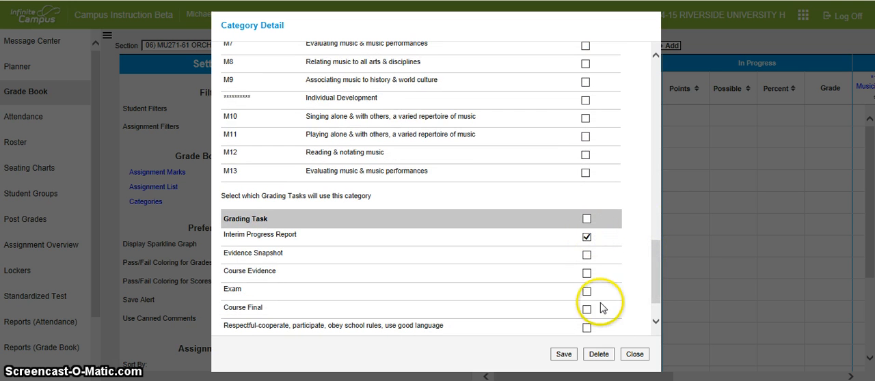
{"action": "left_click", "coordinate": [562, 354]}
{"action": "left_click", "coordinate": [633, 354]}
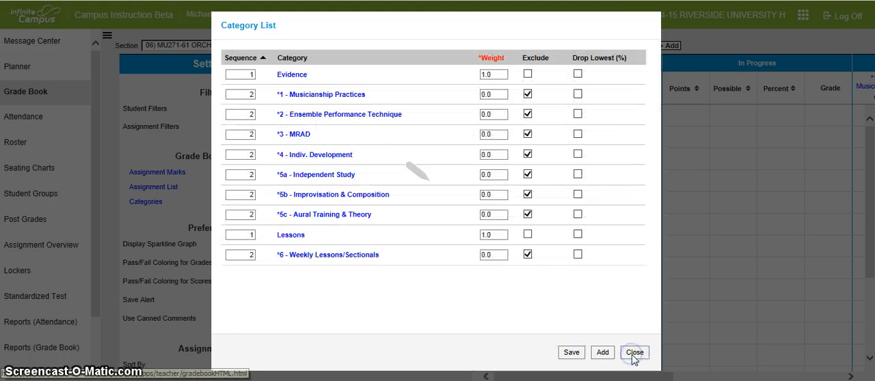
Review and save the 6 - Weekly Lessons/Sectionals category's standards and grading task placement, and return to the grade book
{"action": "left_click", "coordinate": [302, 256]}
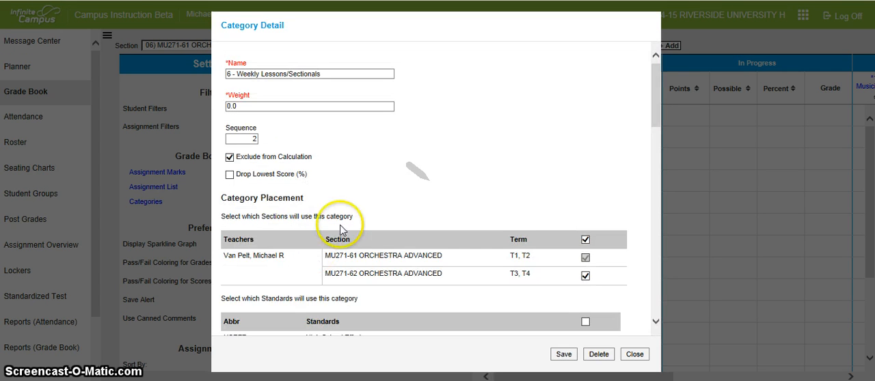
{"action": "left_click", "coordinate": [656, 251]}
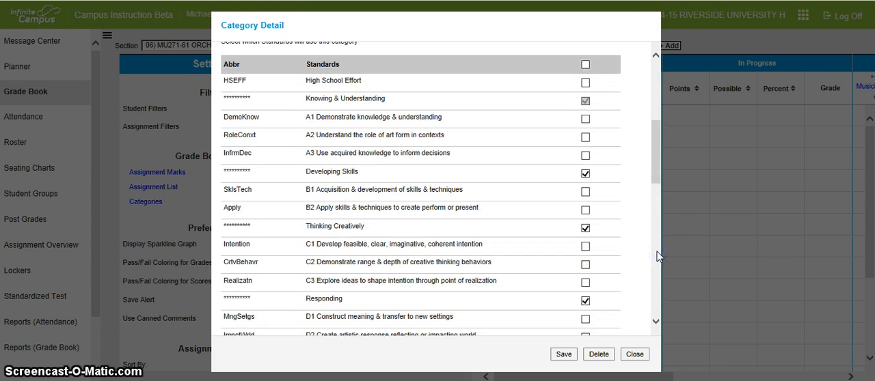
{"action": "left_click", "coordinate": [656, 253]}
{"action": "left_click_drag", "start_coordinate": [657, 239], "coordinate": [661, 305]}
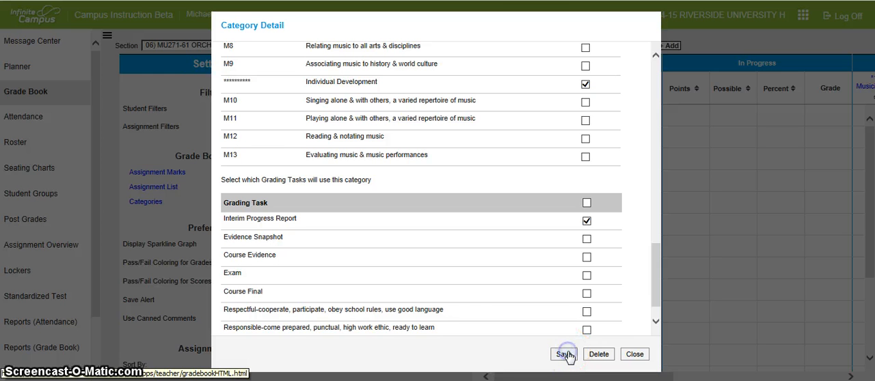
{"action": "left_click", "coordinate": [625, 356]}
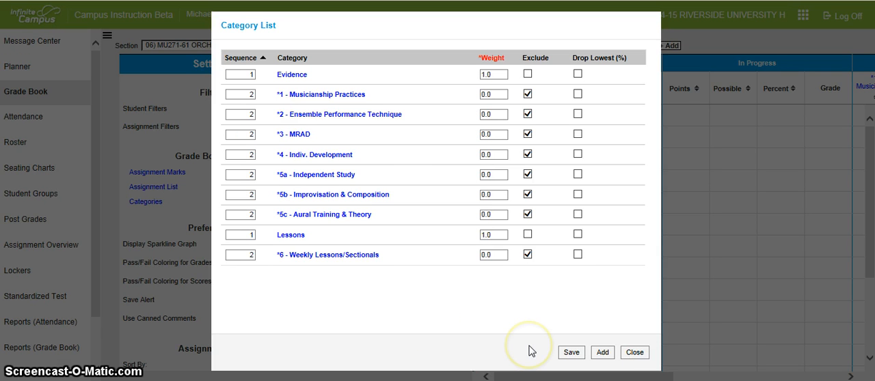
{"action": "left_click", "coordinate": [636, 353]}
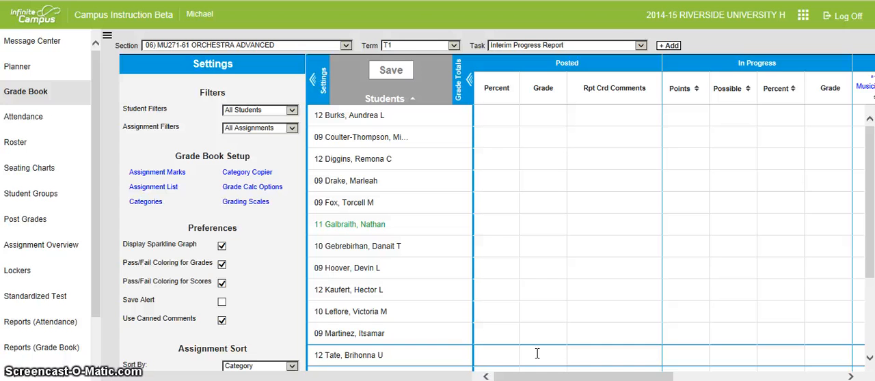
In the Evidence 1 (T1 INT) assignment, add standard A2 under Evidence, scored by *MPS Proficiency Scale marks with 100 total points
{"action": "left_click", "coordinate": [151, 195]}
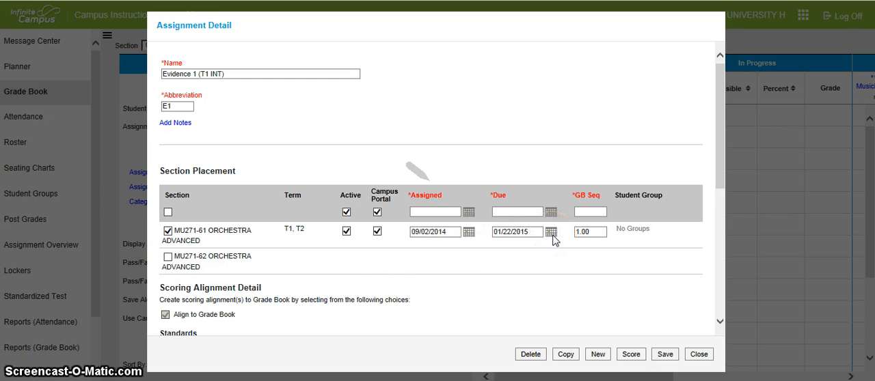
{"action": "left_click", "coordinate": [719, 321]}
{"action": "left_click", "coordinate": [719, 323]}
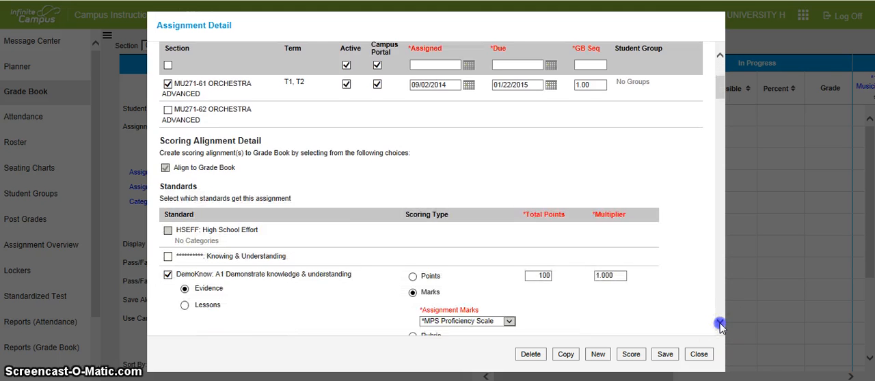
{"action": "left_click", "coordinate": [720, 323]}
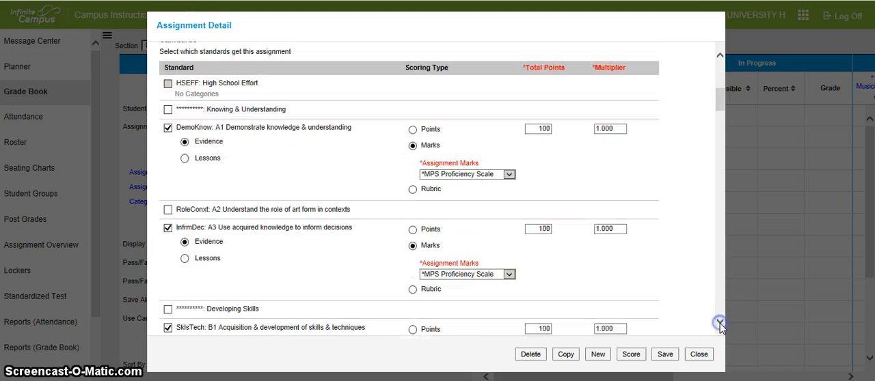
{"action": "left_click", "coordinate": [719, 323]}
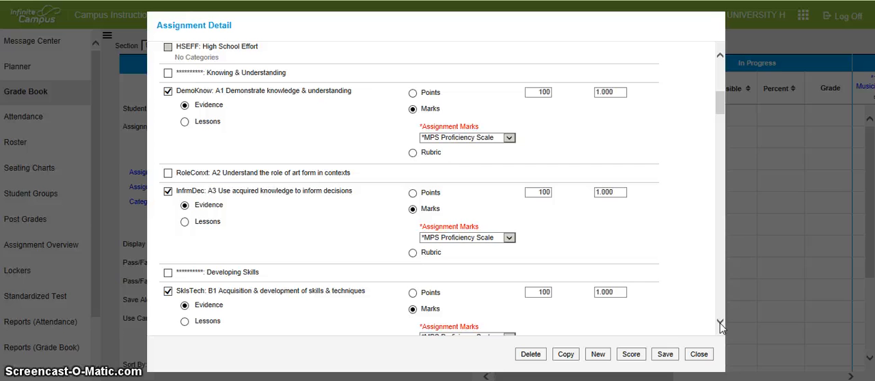
{"action": "left_click", "coordinate": [168, 173]}
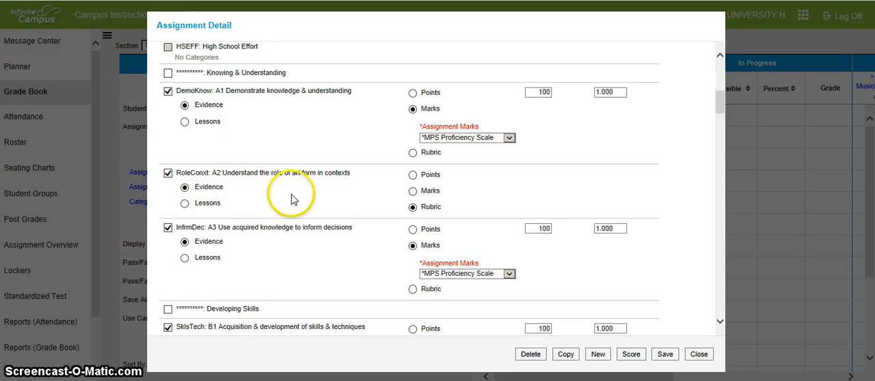
{"action": "left_click", "coordinate": [412, 191]}
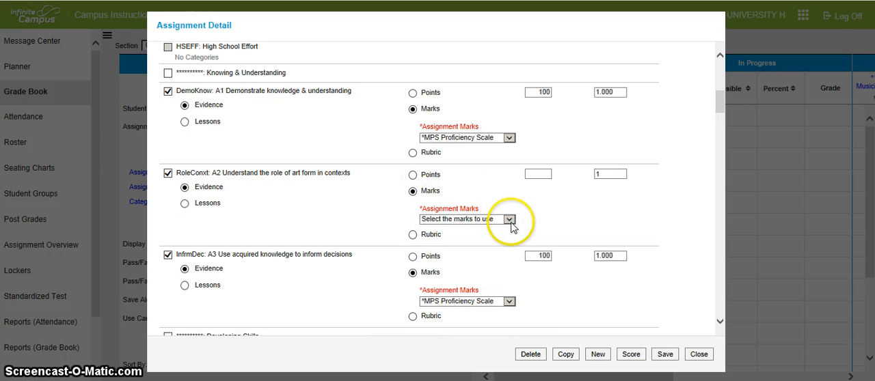
{"action": "left_click", "coordinate": [508, 219]}
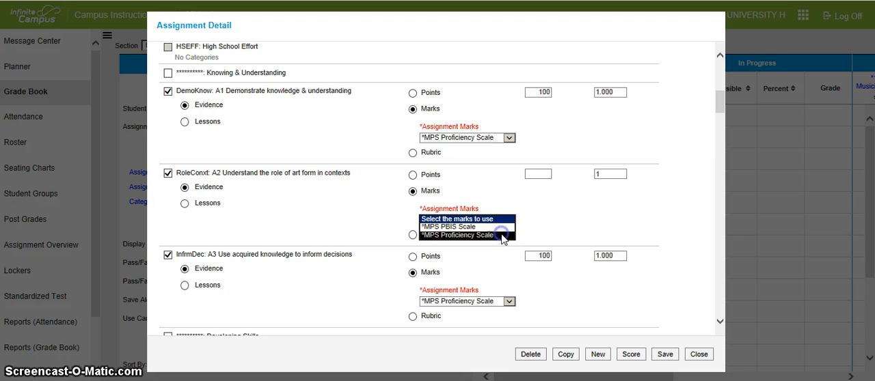
{"action": "left_click", "coordinate": [540, 173]}
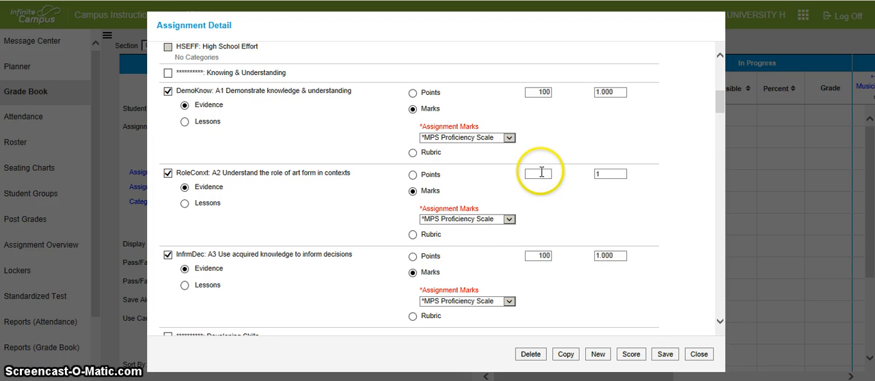
{"action": "type", "text": "100"}
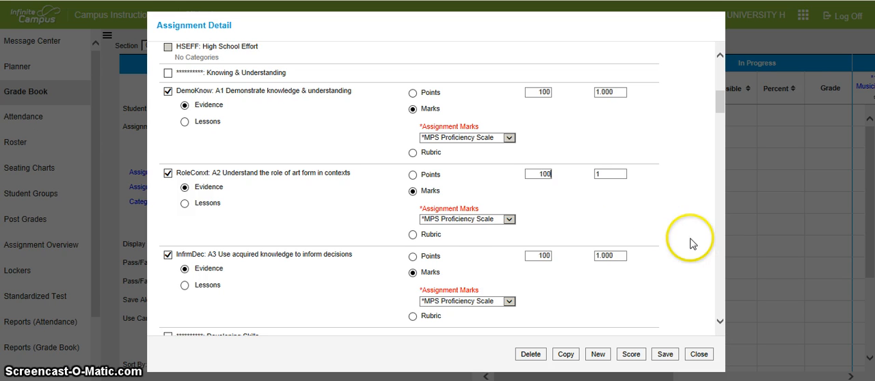
Examine the category, scoring type, marks and points of Evidence 1's remaining standards, and its grading task alignment
{"action": "left_click", "coordinate": [720, 264]}
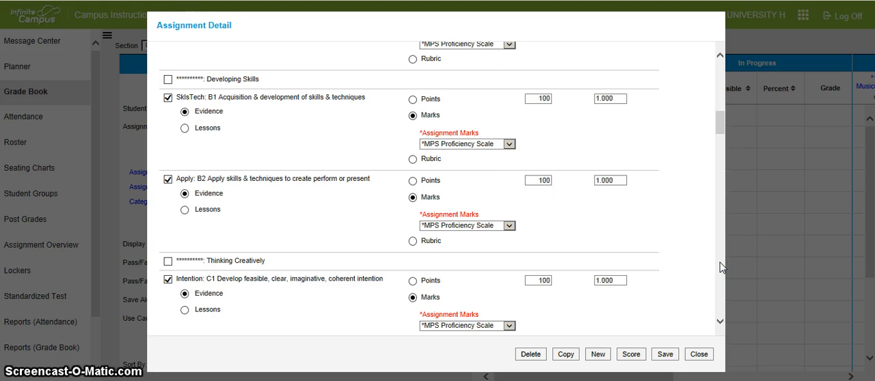
{"action": "left_click", "coordinate": [720, 268]}
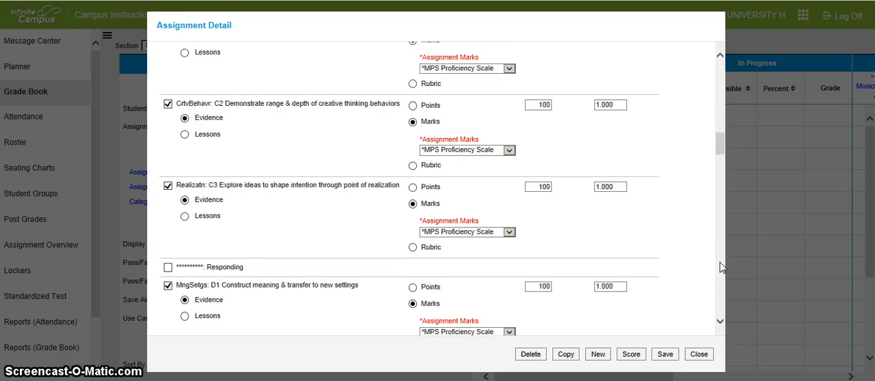
{"action": "left_click", "coordinate": [721, 265]}
{"action": "left_click", "coordinate": [720, 288]}
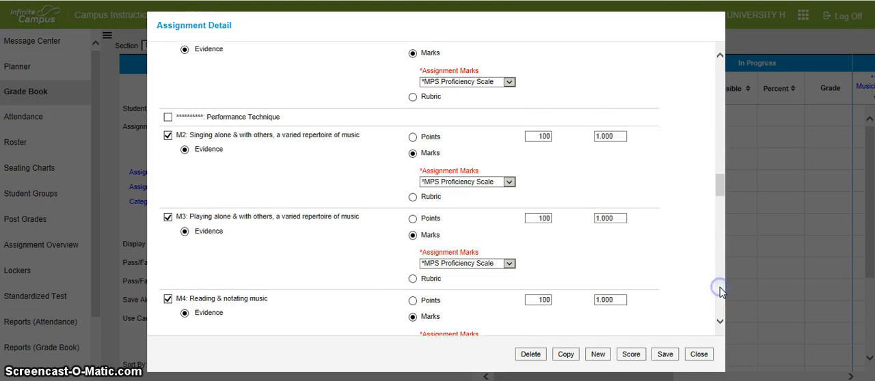
{"action": "left_click", "coordinate": [721, 290]}
{"action": "left_click", "coordinate": [720, 291]}
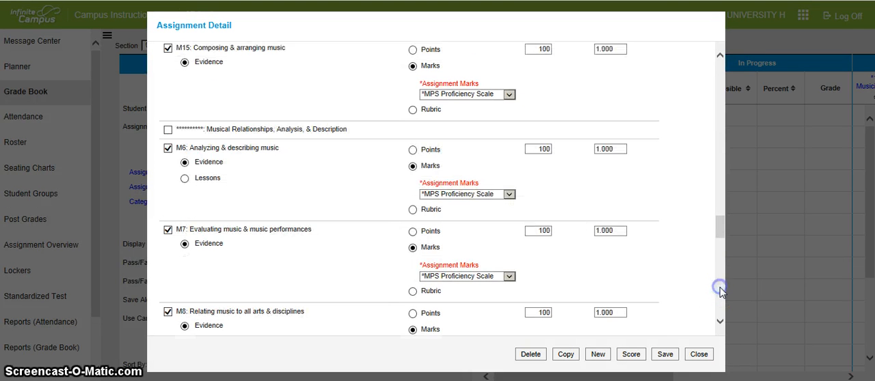
{"action": "left_click", "coordinate": [721, 291]}
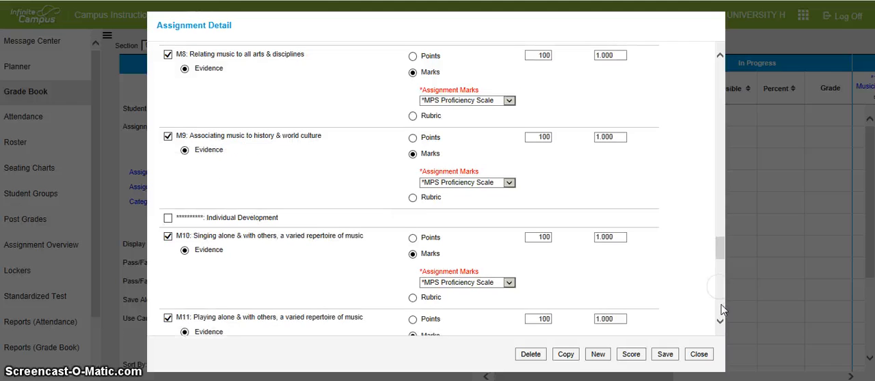
{"action": "left_click", "coordinate": [722, 310]}
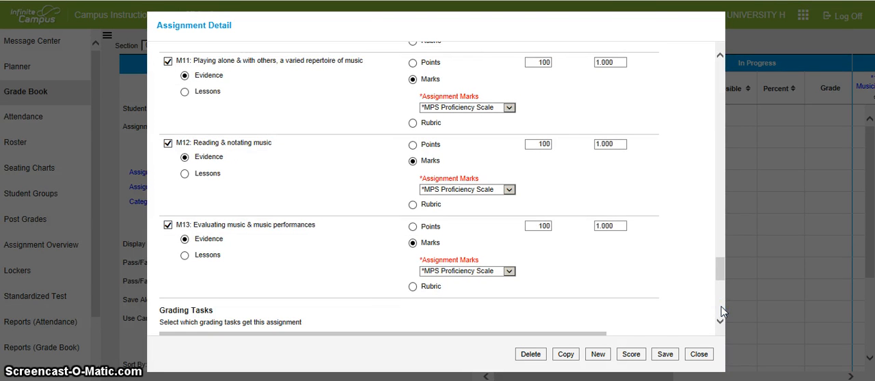
{"action": "left_click", "coordinate": [721, 311]}
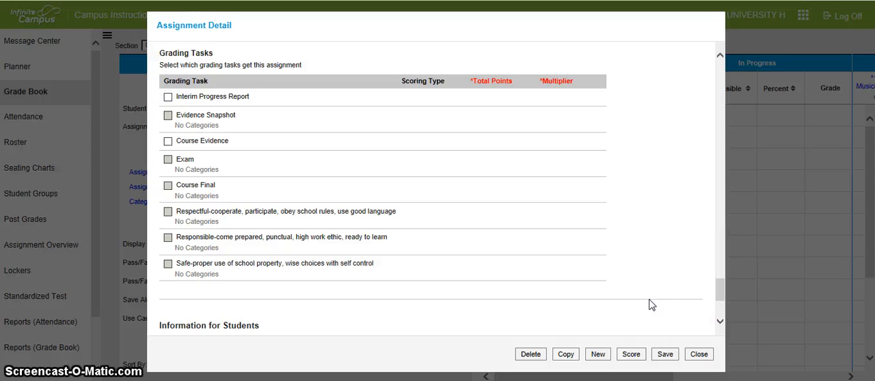
Save the Evidence 1 (T1 INT) assignment and return to the assignment list
{"action": "left_click", "coordinate": [665, 355]}
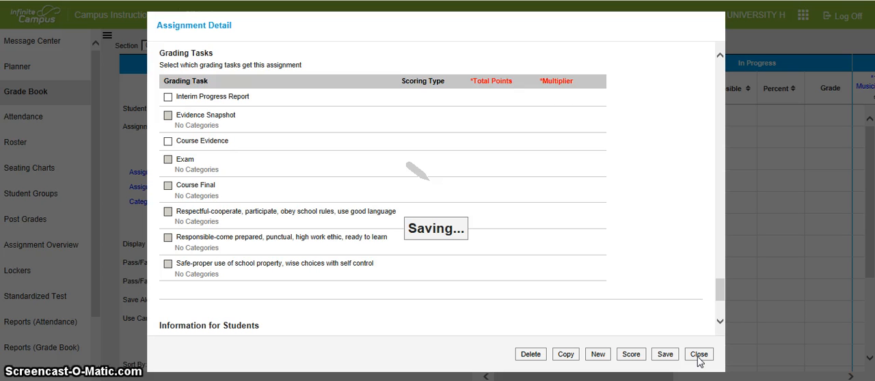
{"action": "left_click", "coordinate": [632, 304]}
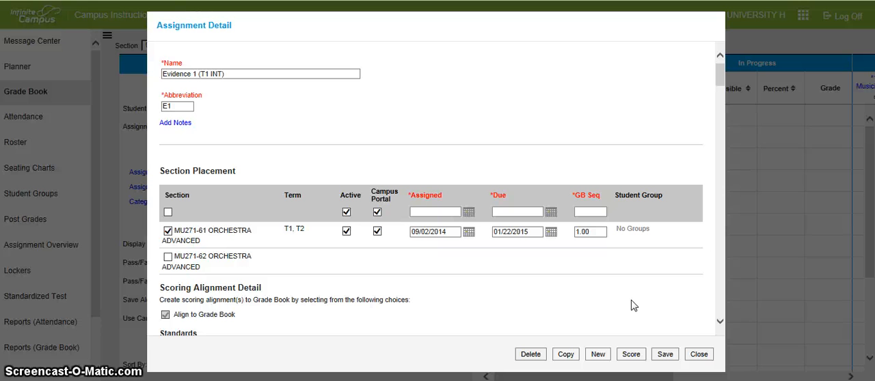
{"action": "left_click", "coordinate": [563, 360]}
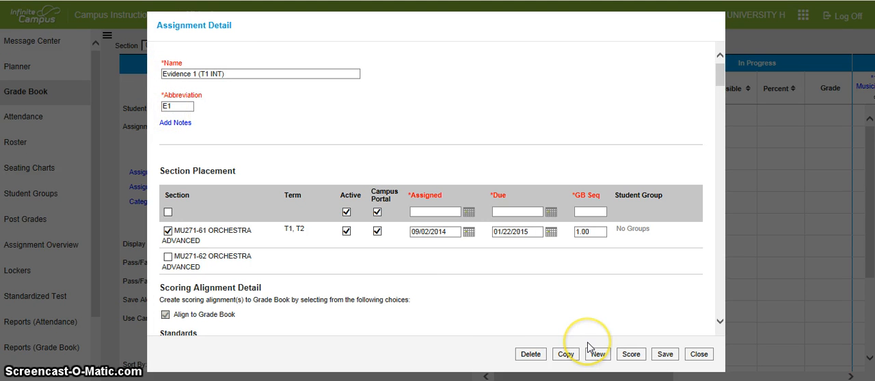
{"action": "left_click", "coordinate": [700, 354]}
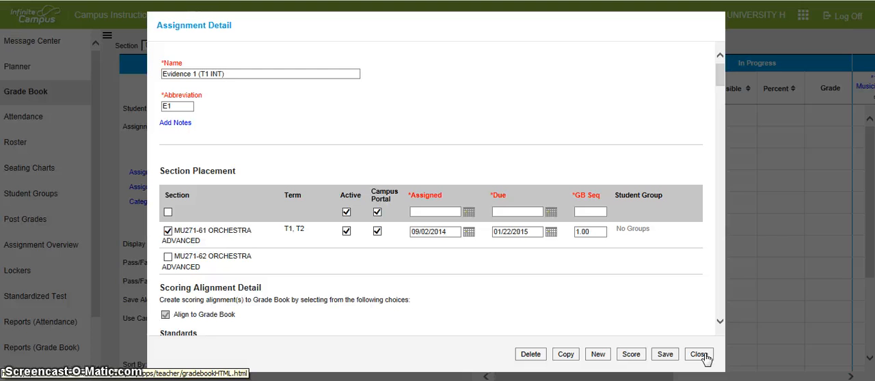
{"action": "left_click", "coordinate": [704, 354]}
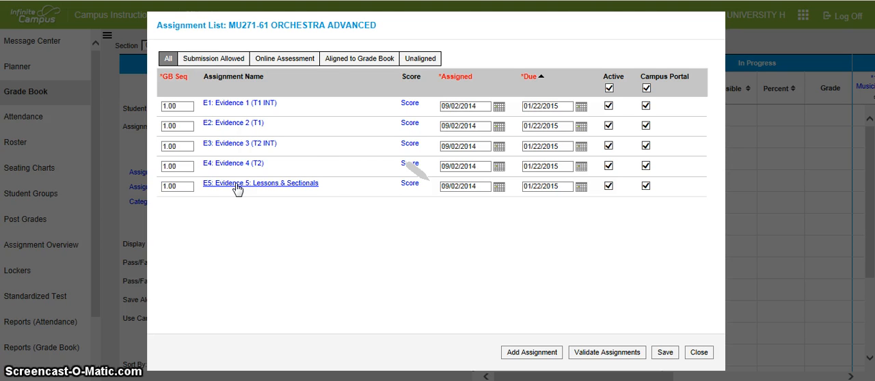
Review and save the Evidence 5: Lessons & Sectionals assignment's notes and standards alignment, and return to the grade book
{"action": "left_click", "coordinate": [365, 237]}
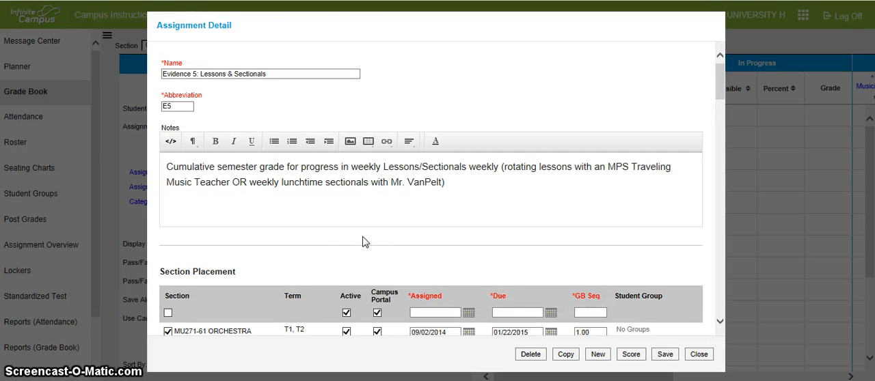
{"action": "left_click", "coordinate": [278, 199]}
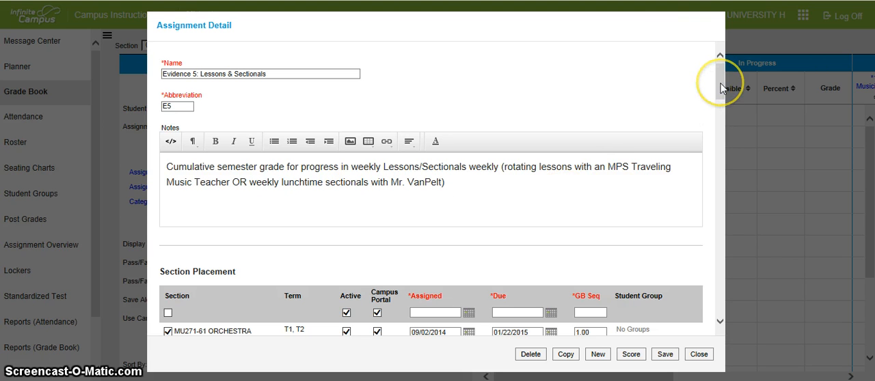
{"action": "left_click_drag", "start_coordinate": [721, 87], "coordinate": [721, 138]}
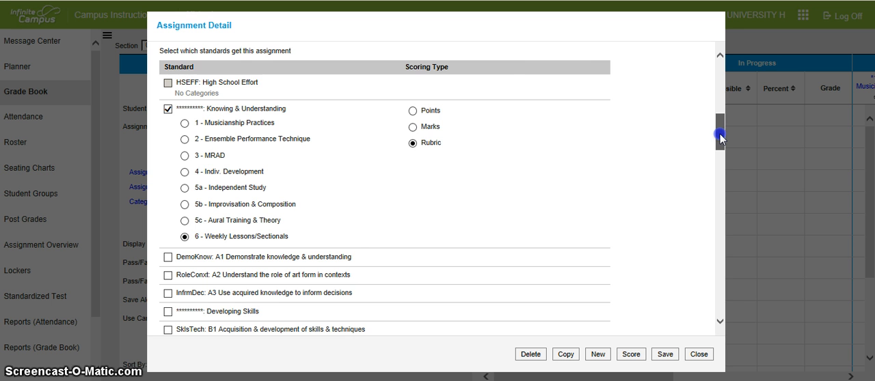
{"action": "left_click_drag", "start_coordinate": [721, 136], "coordinate": [717, 105]}
{"action": "left_click", "coordinate": [664, 354]}
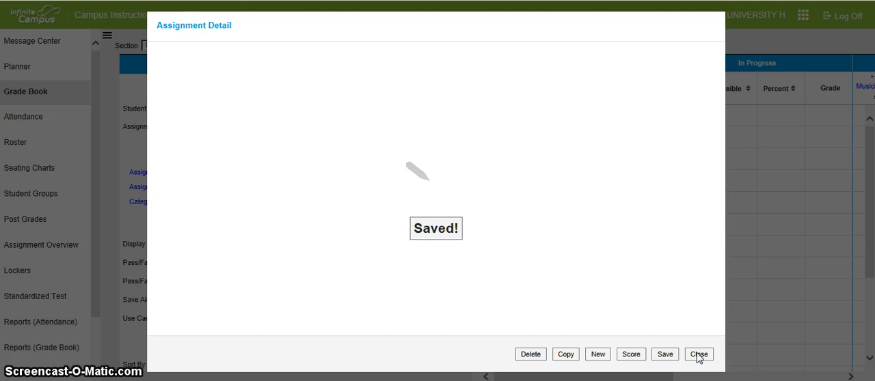
{"action": "left_click", "coordinate": [698, 356]}
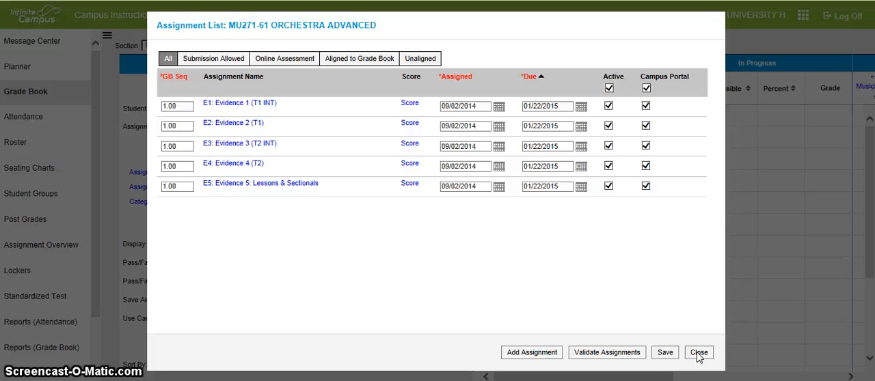
{"action": "left_click", "coordinate": [698, 354]}
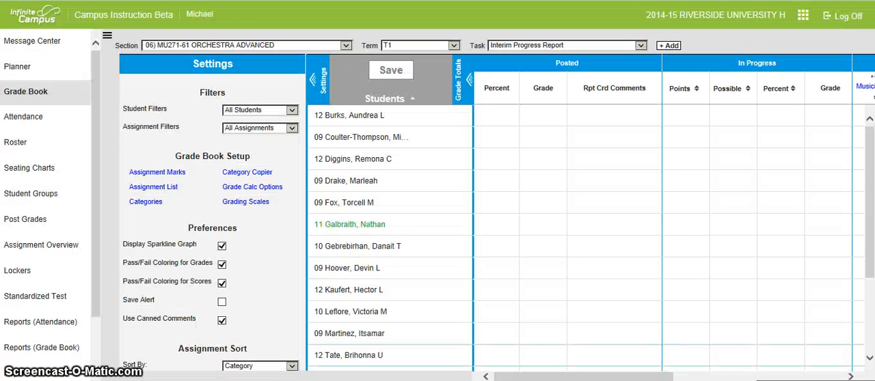